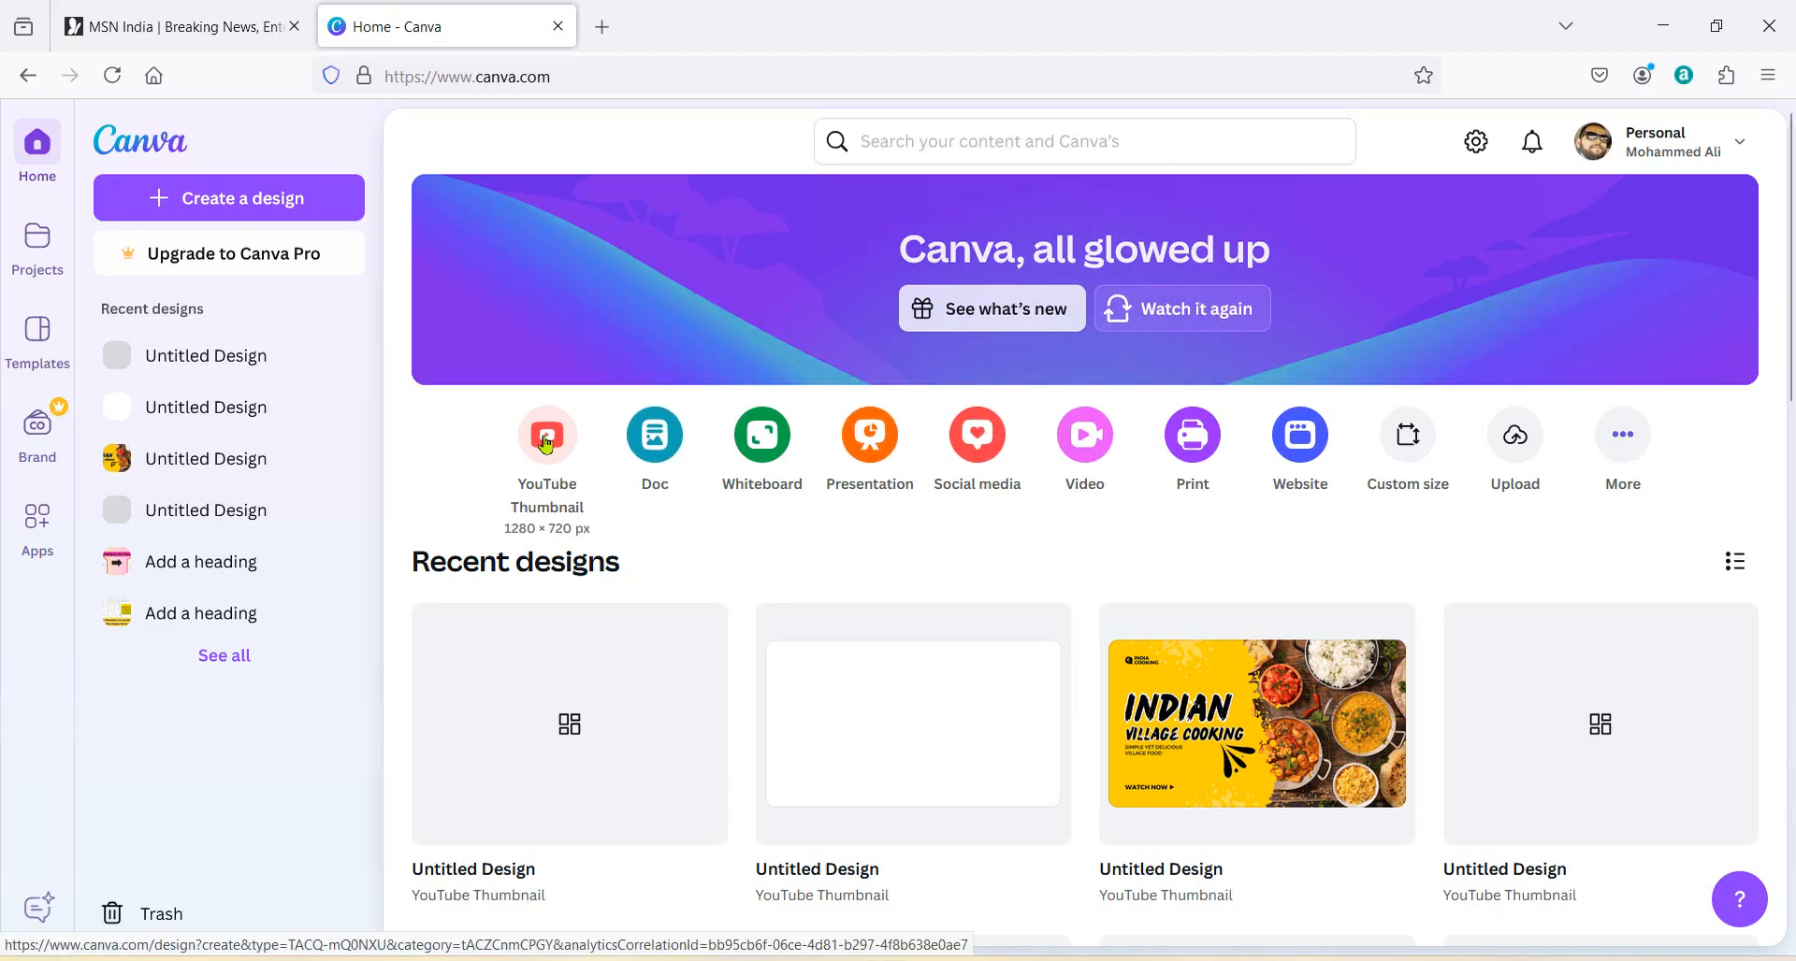
Step: Create a YouTube Thumbnail design and apply the recently used yellow "Indian Village Cooking" template to the page
left_click(546, 443)
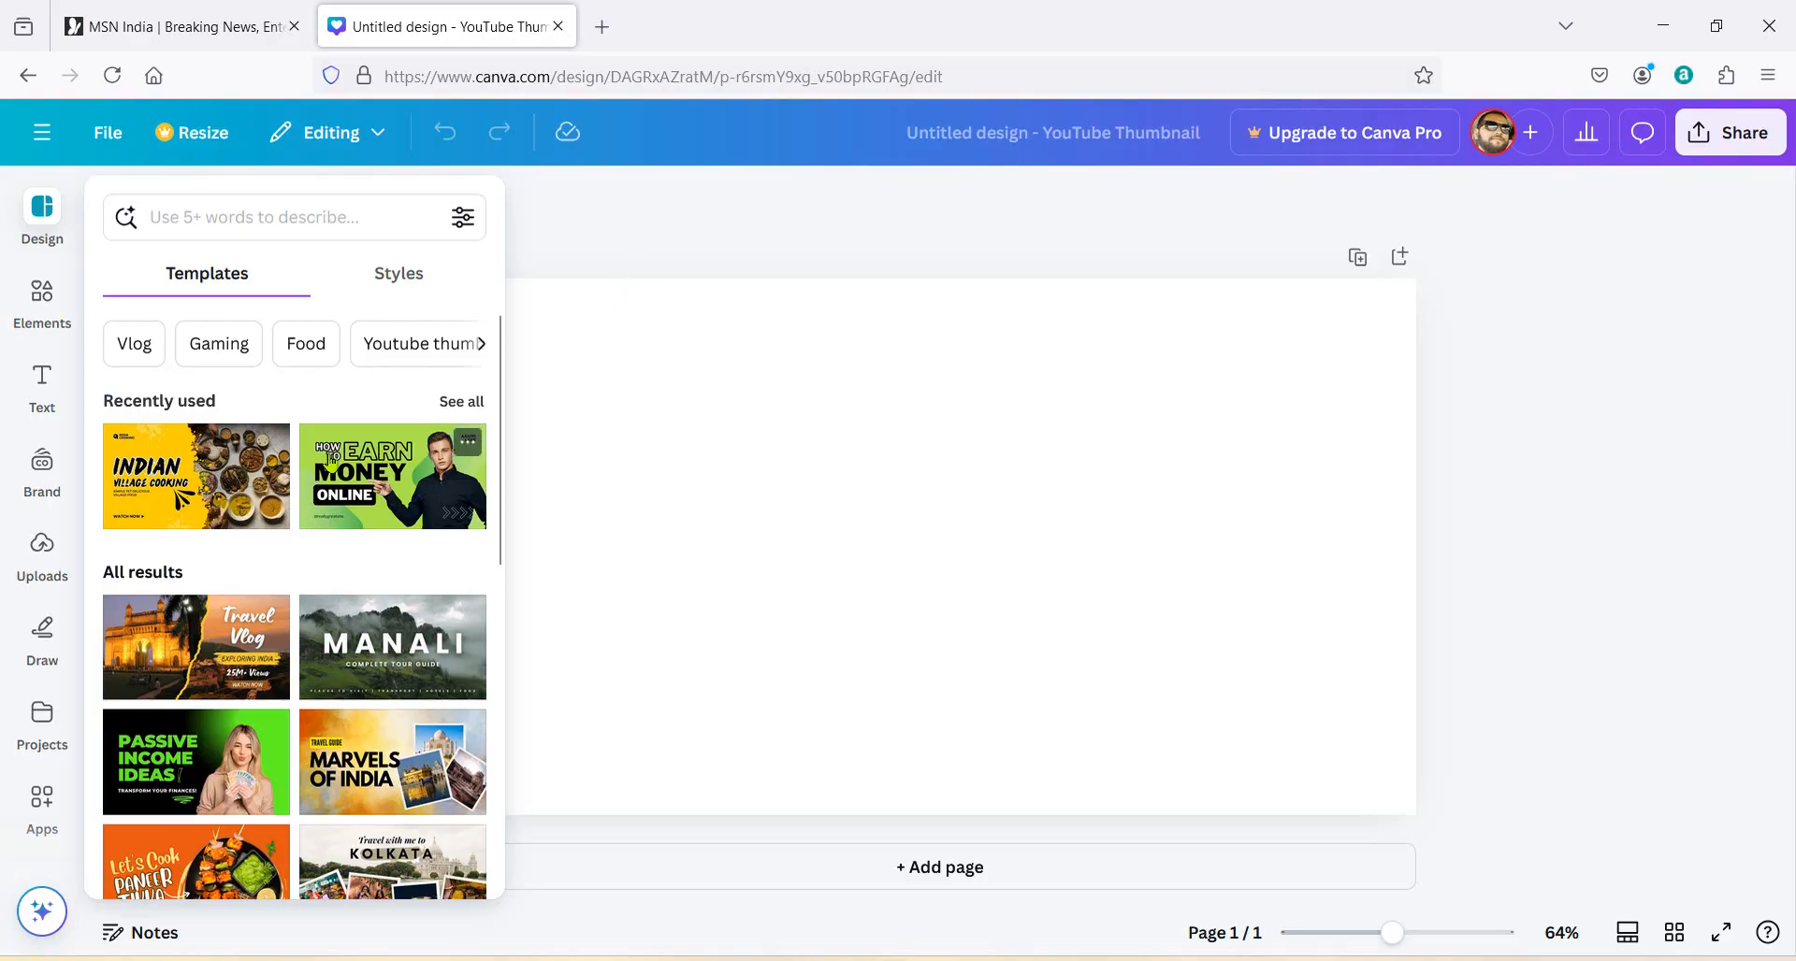
left_click(272, 443)
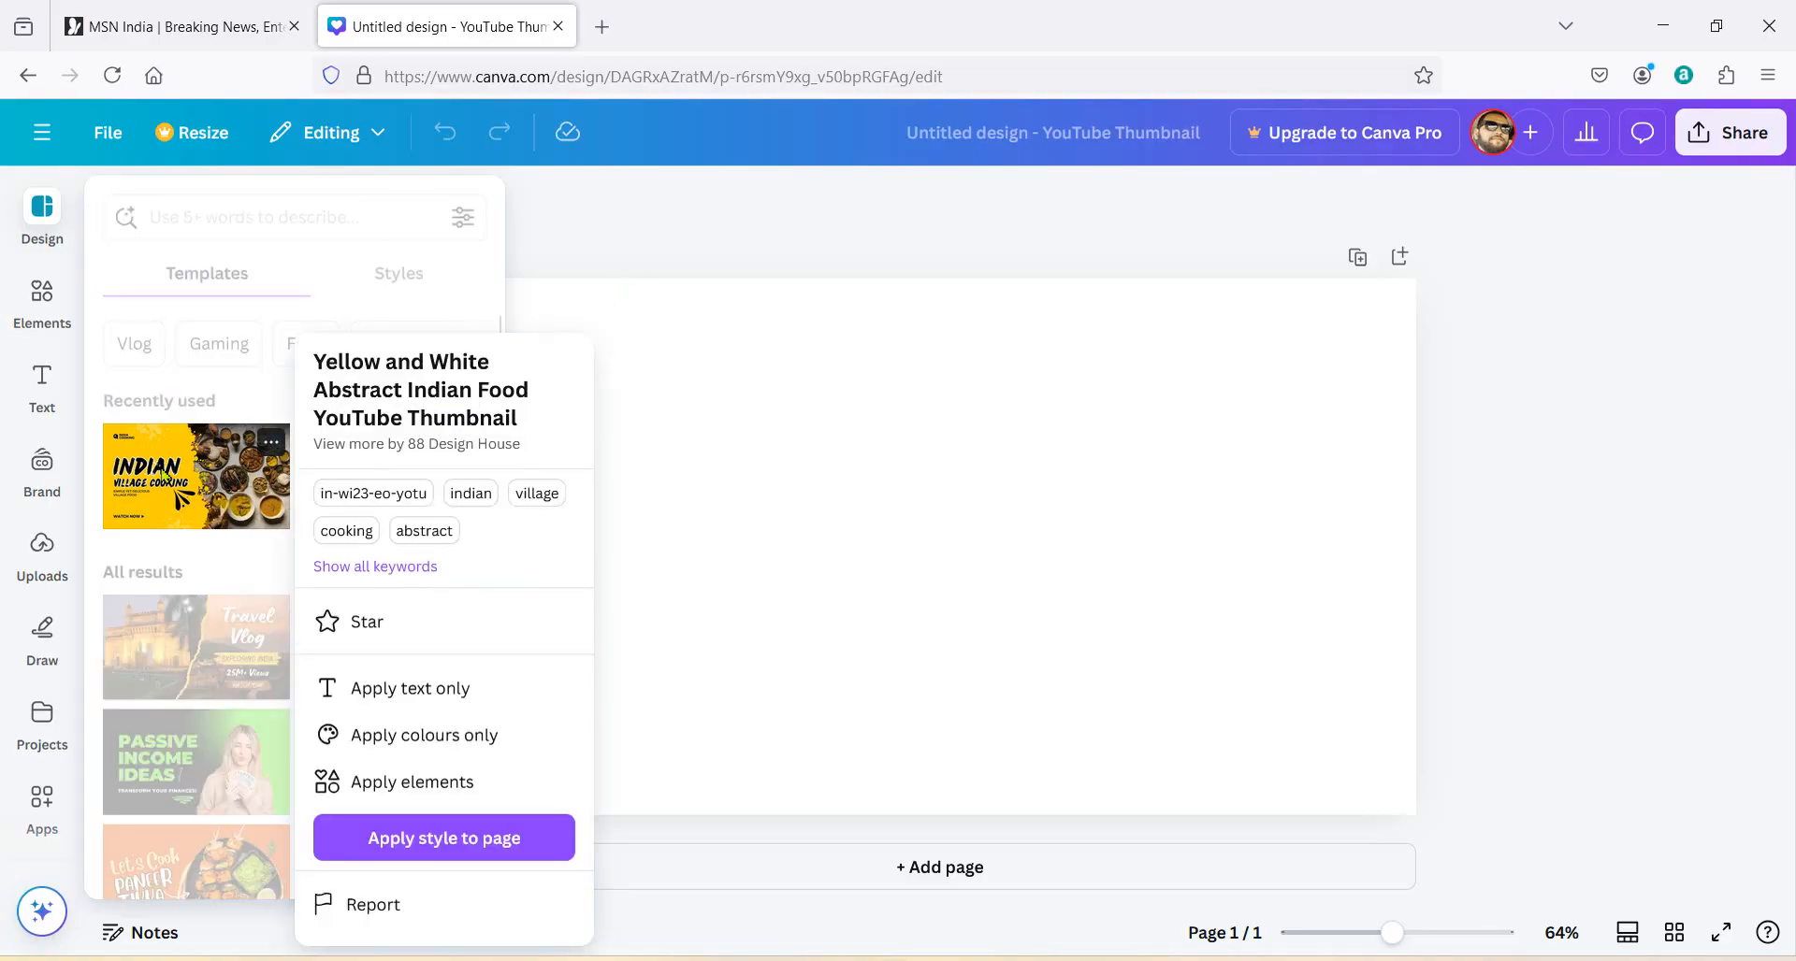
left_click(187, 482)
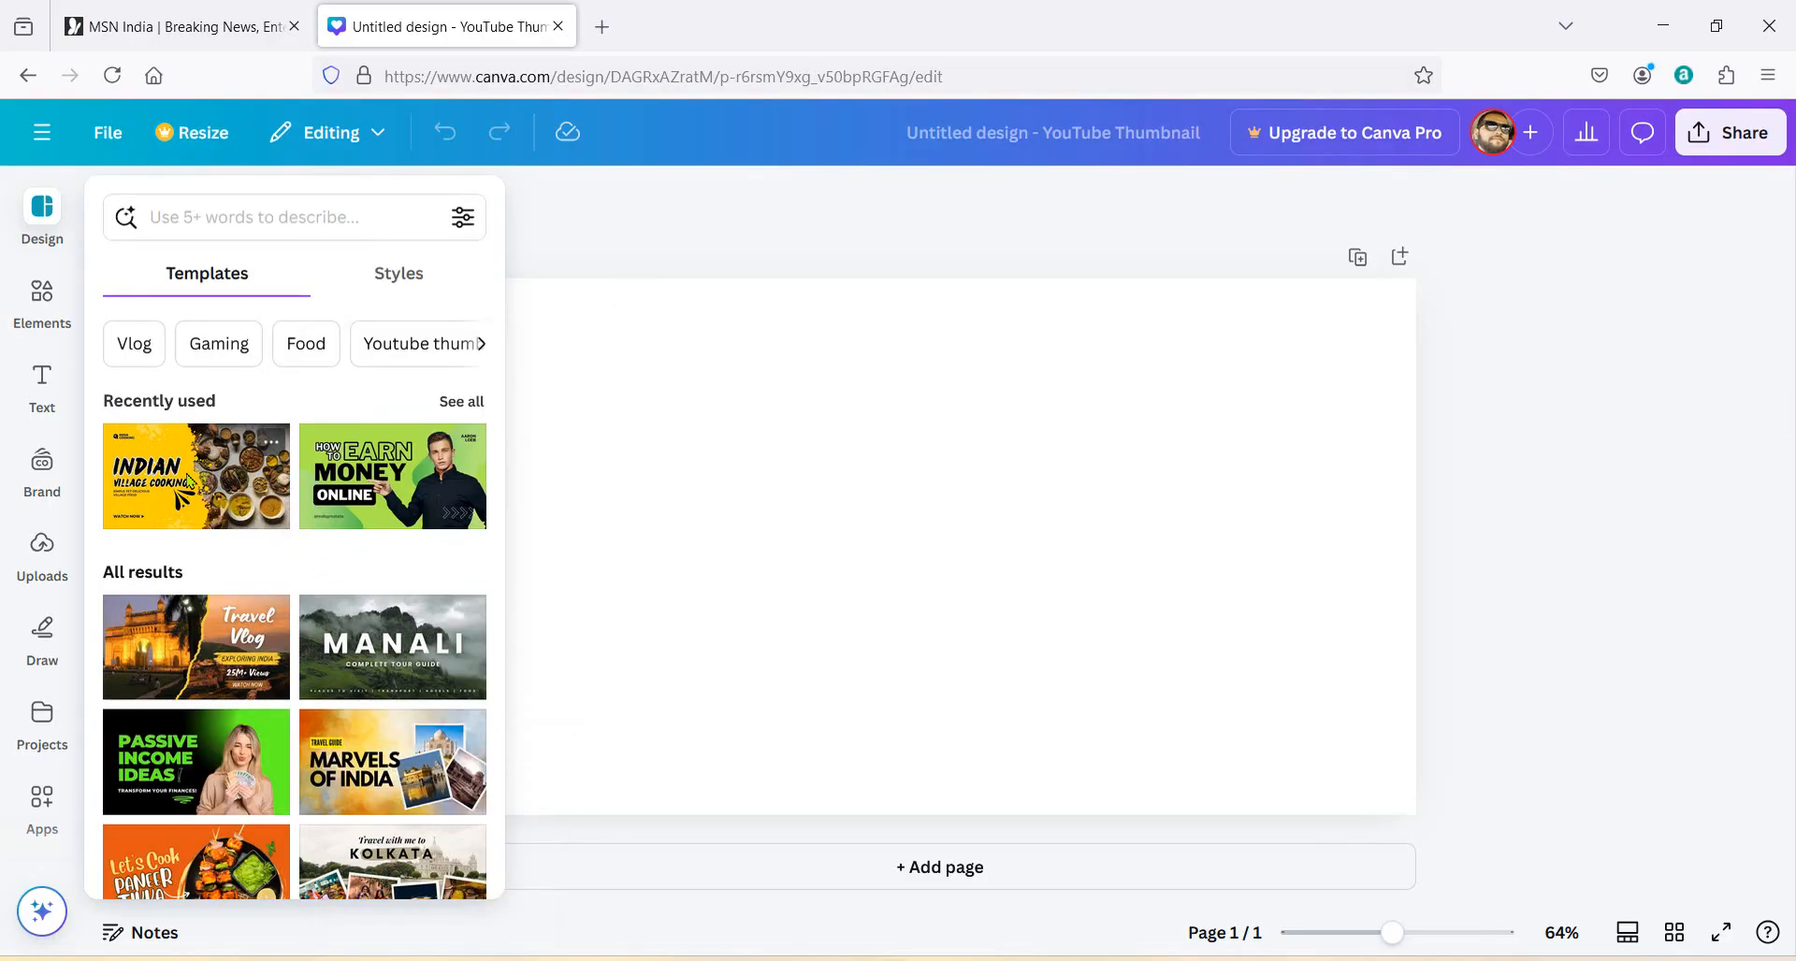
left_click(187, 482)
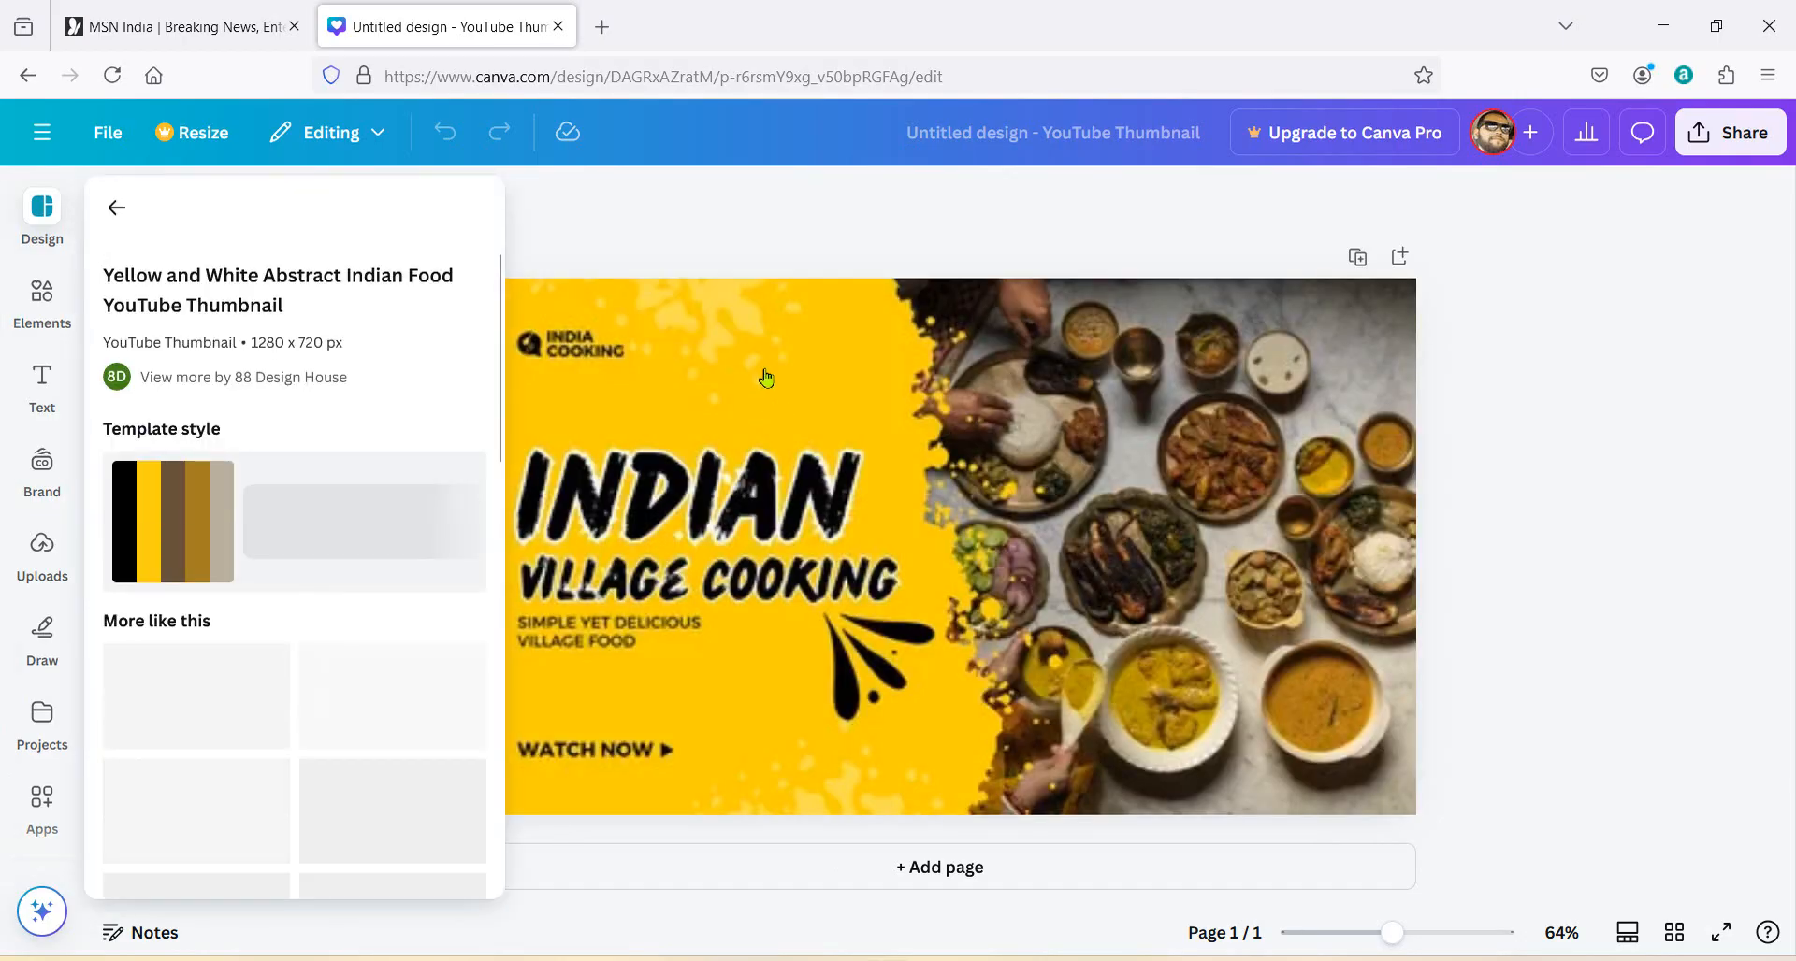
left_click(697, 245)
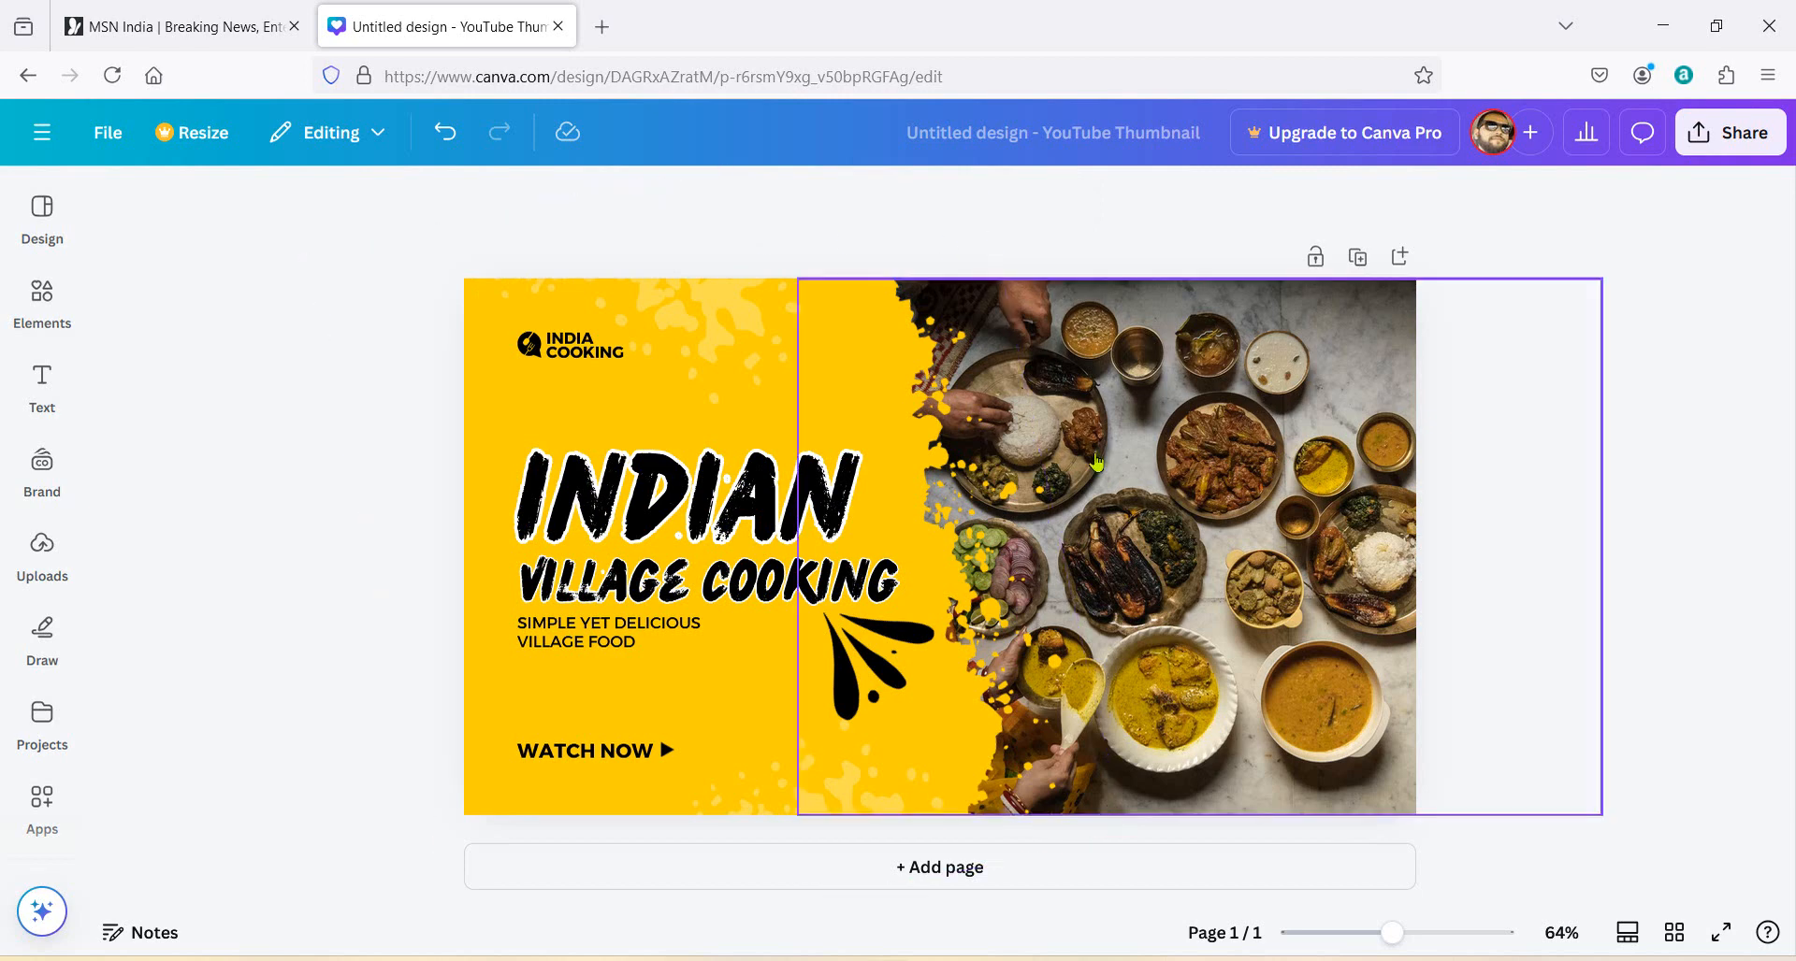
Step: Select the template's food photo and open the uploaded images
left_click(1097, 462)
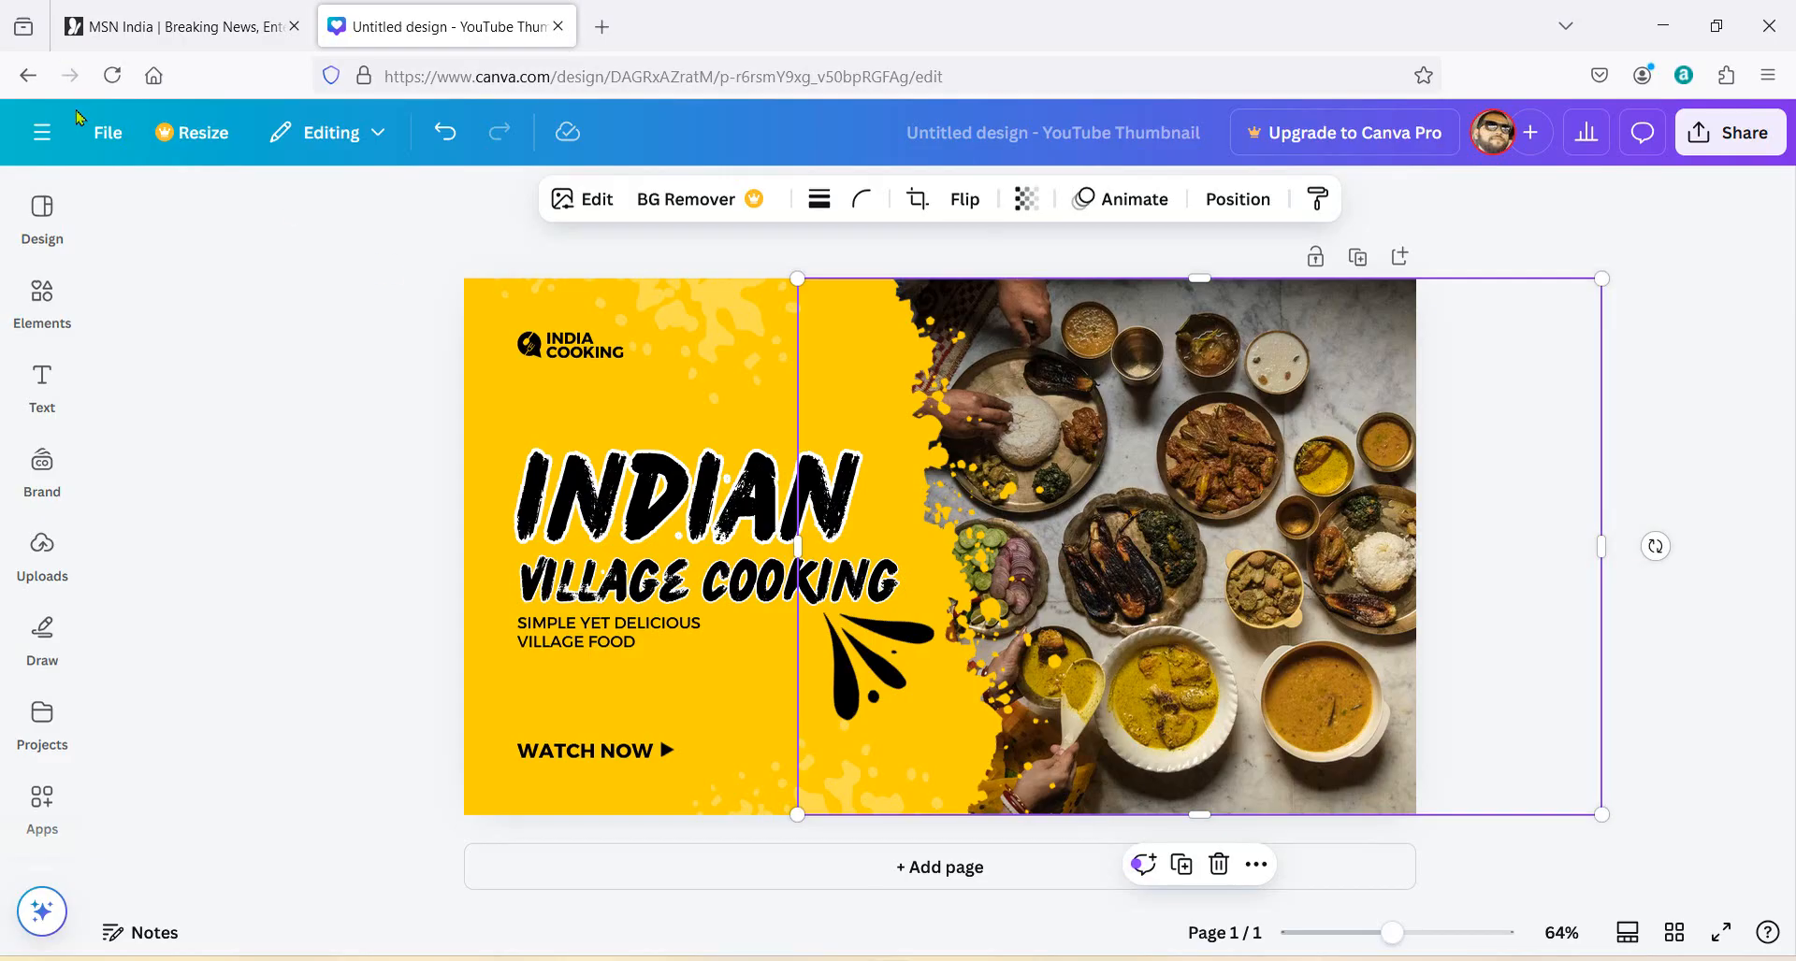
left_click(47, 131)
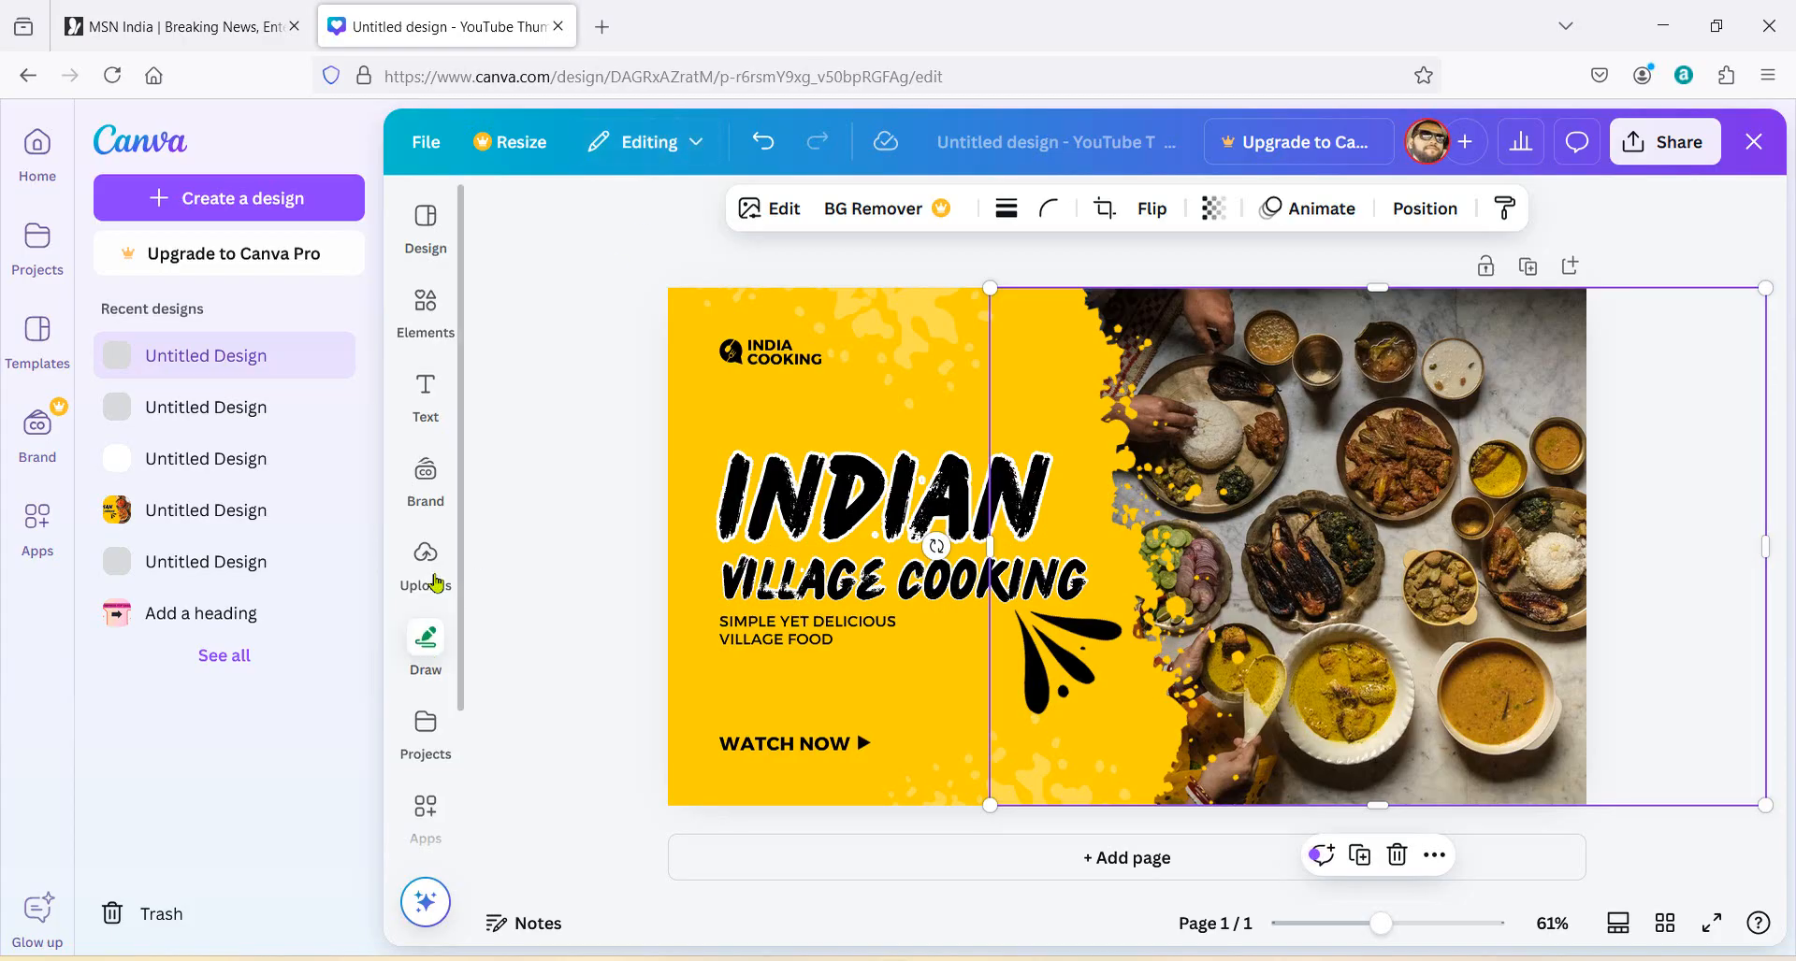
left_click(432, 569)
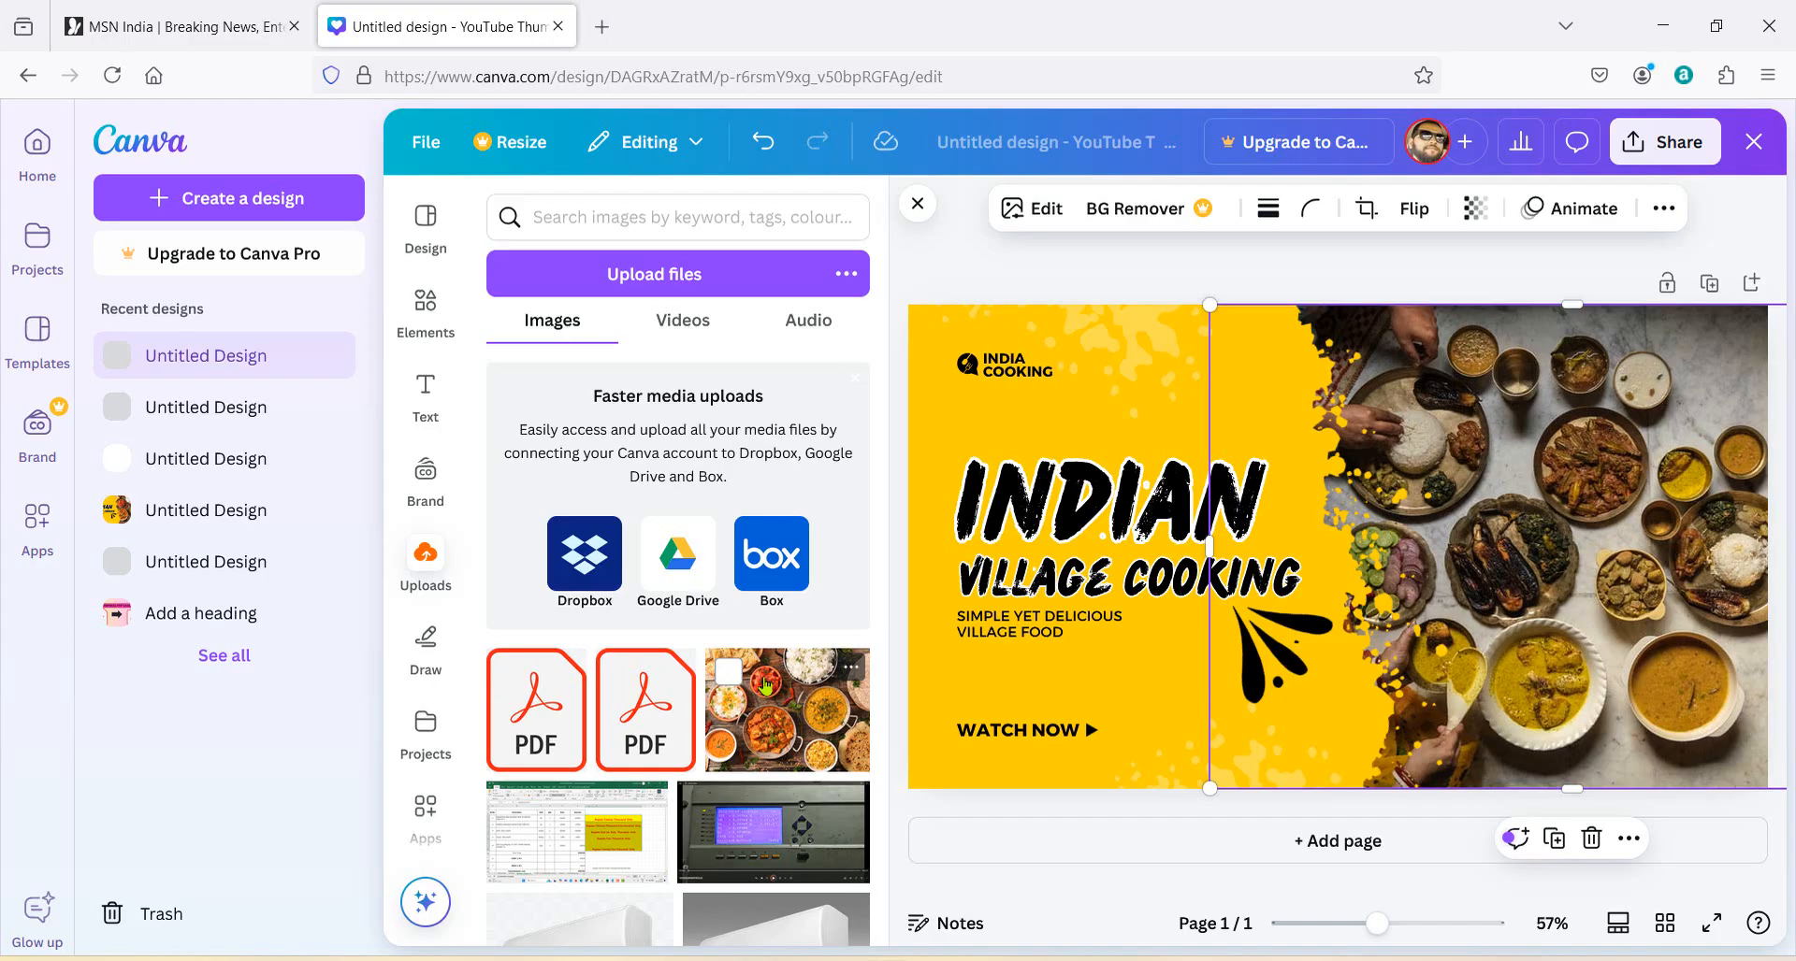
Step: Try to replace the template's food photo with the uploaded Indian food photo, deleting each loose copy
left_click_drag(765, 686, 1160, 557)
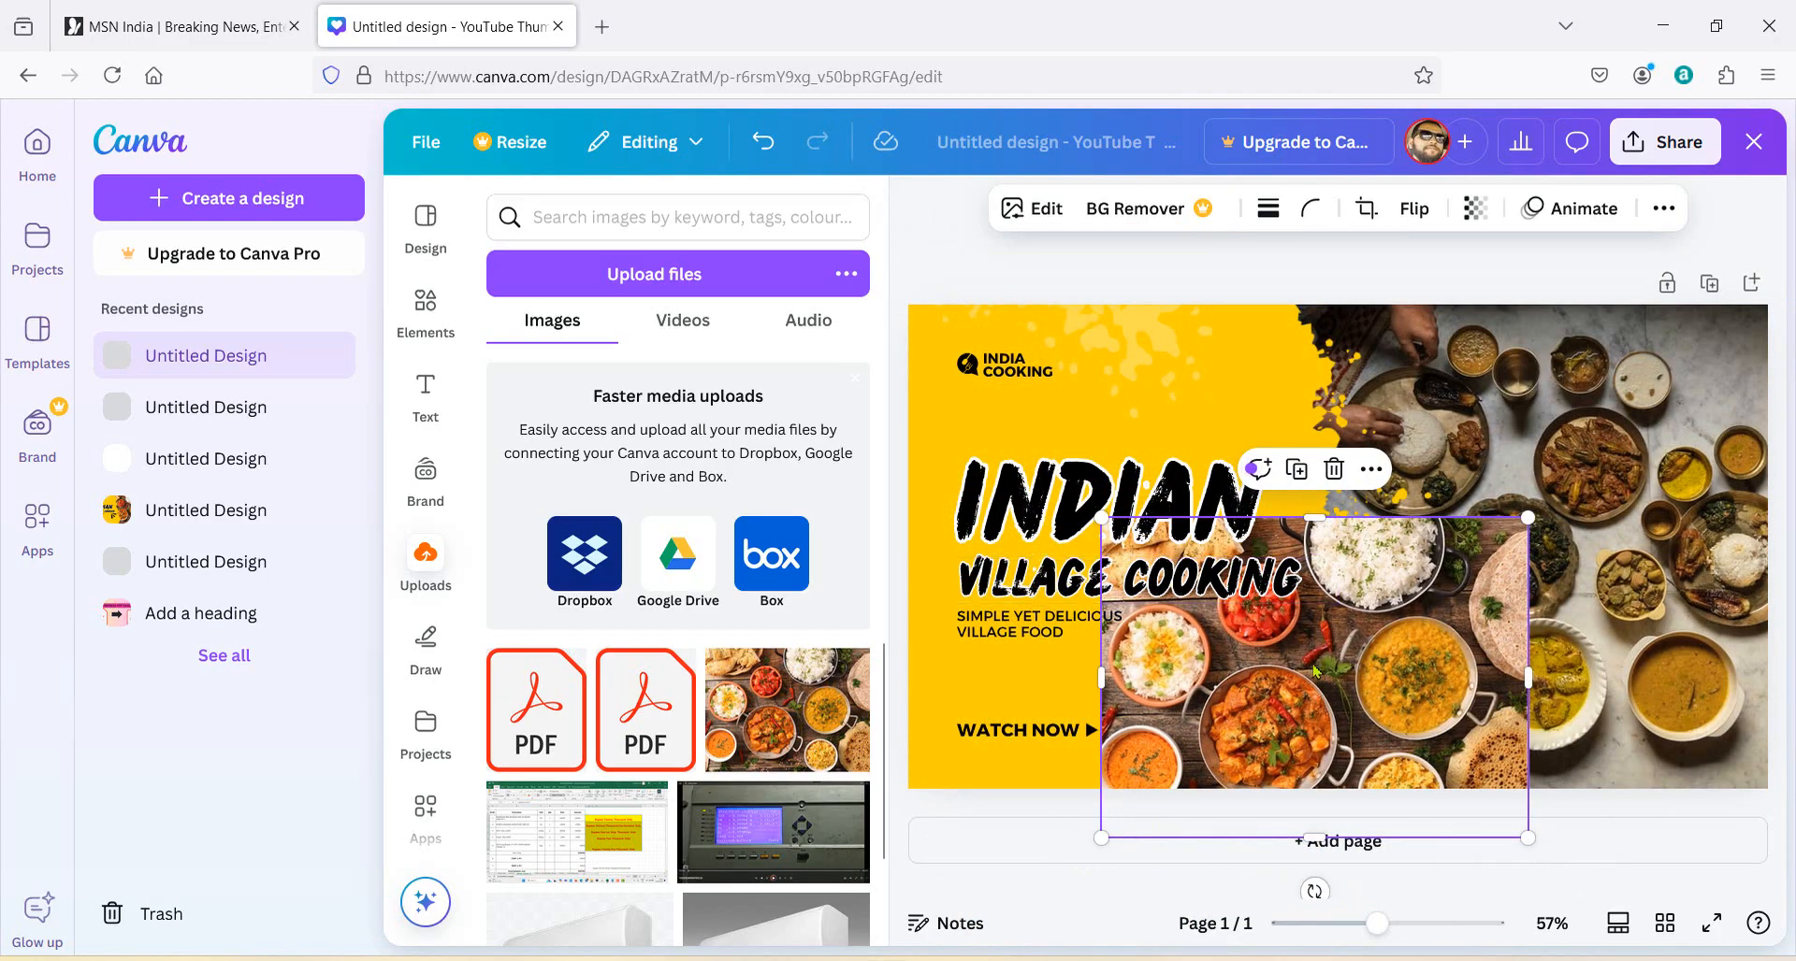
key("Delete")
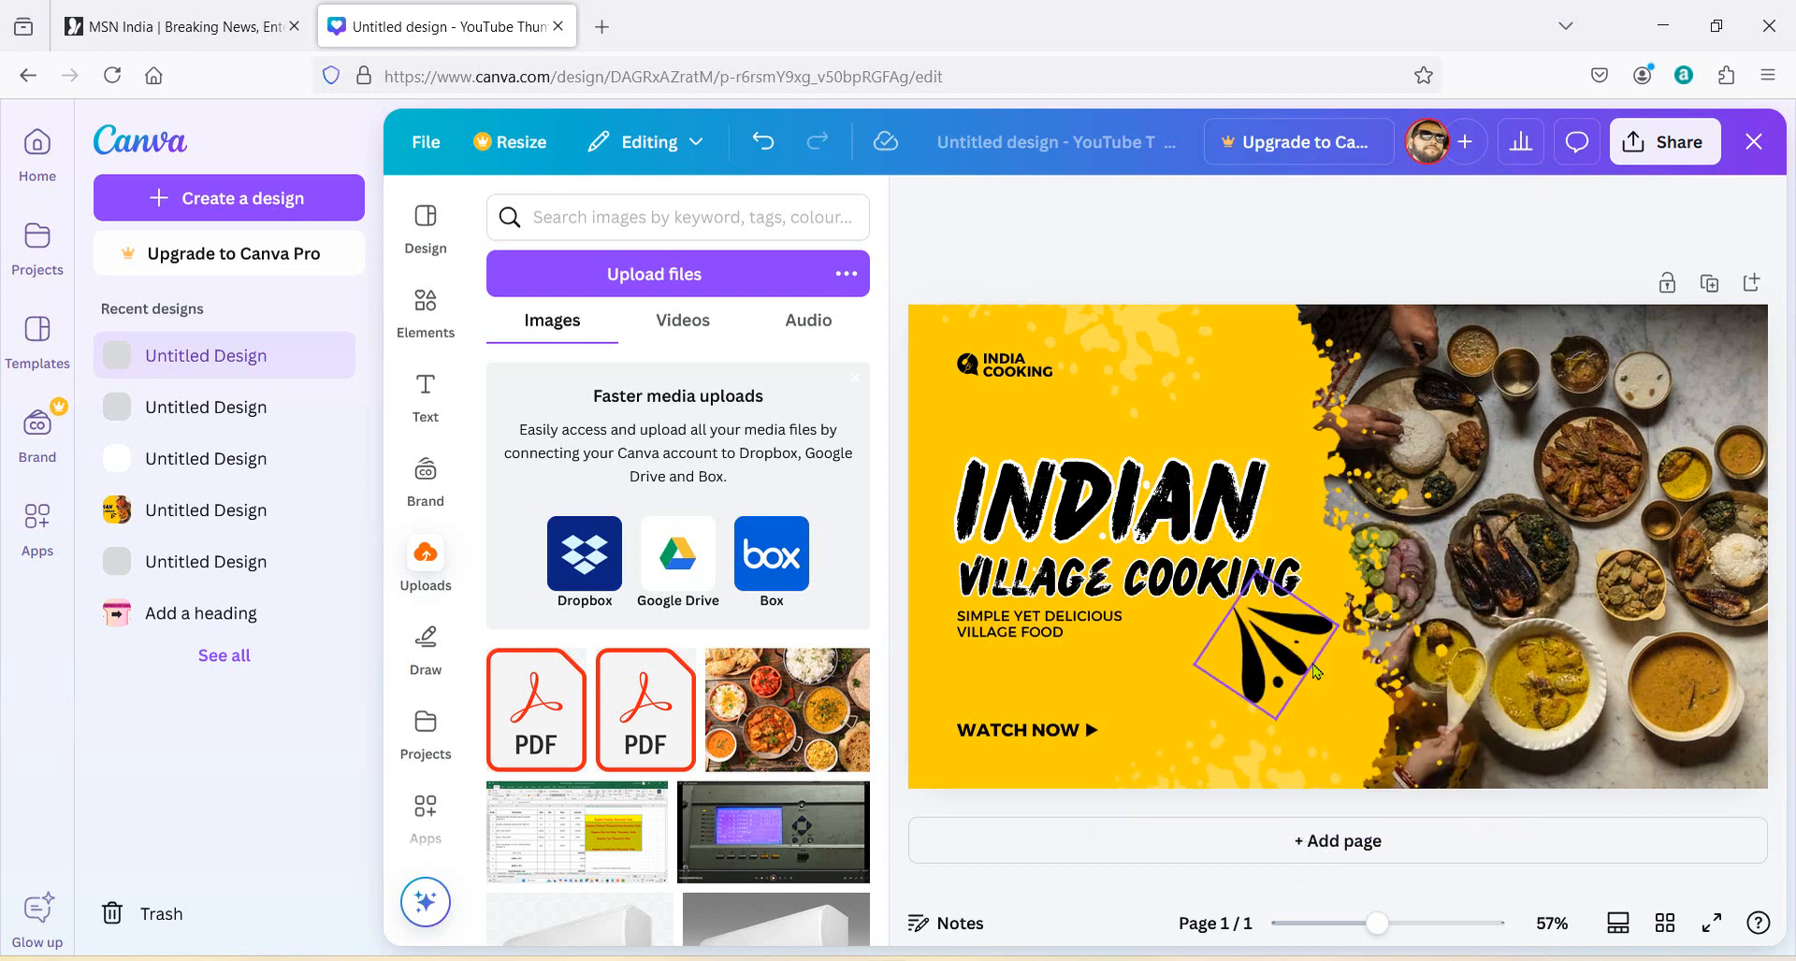
left_click(1465, 549)
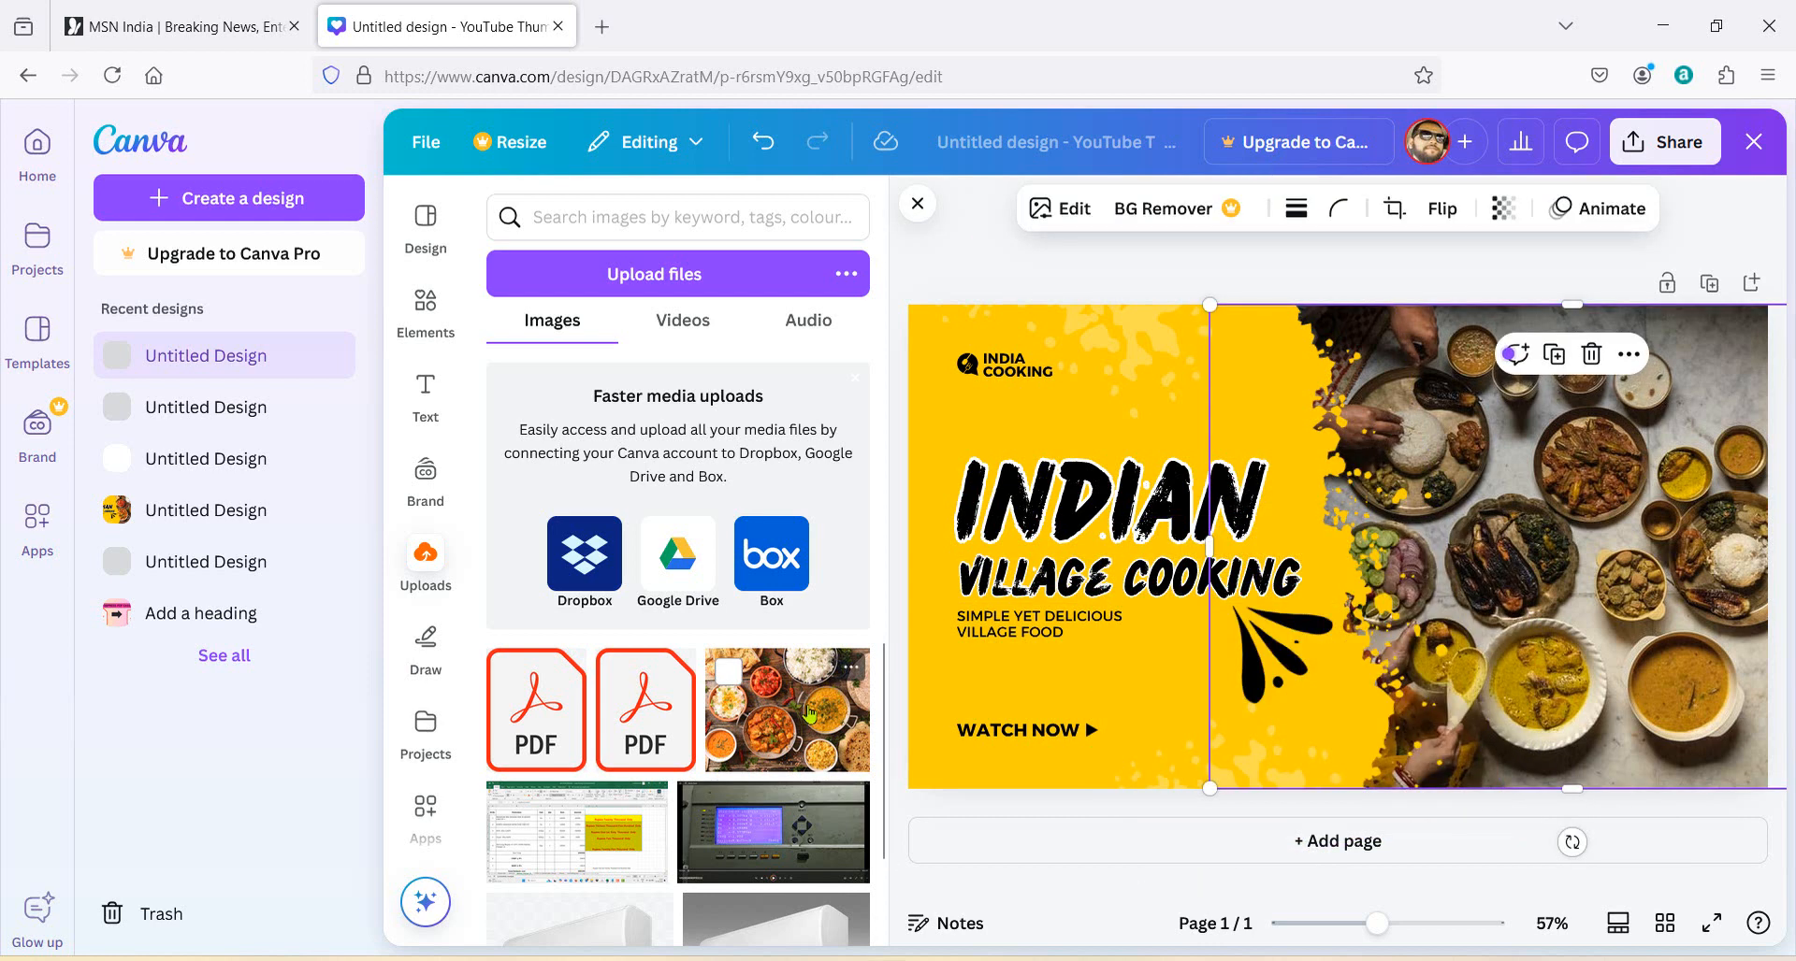
left_click_drag(810, 713, 1401, 463)
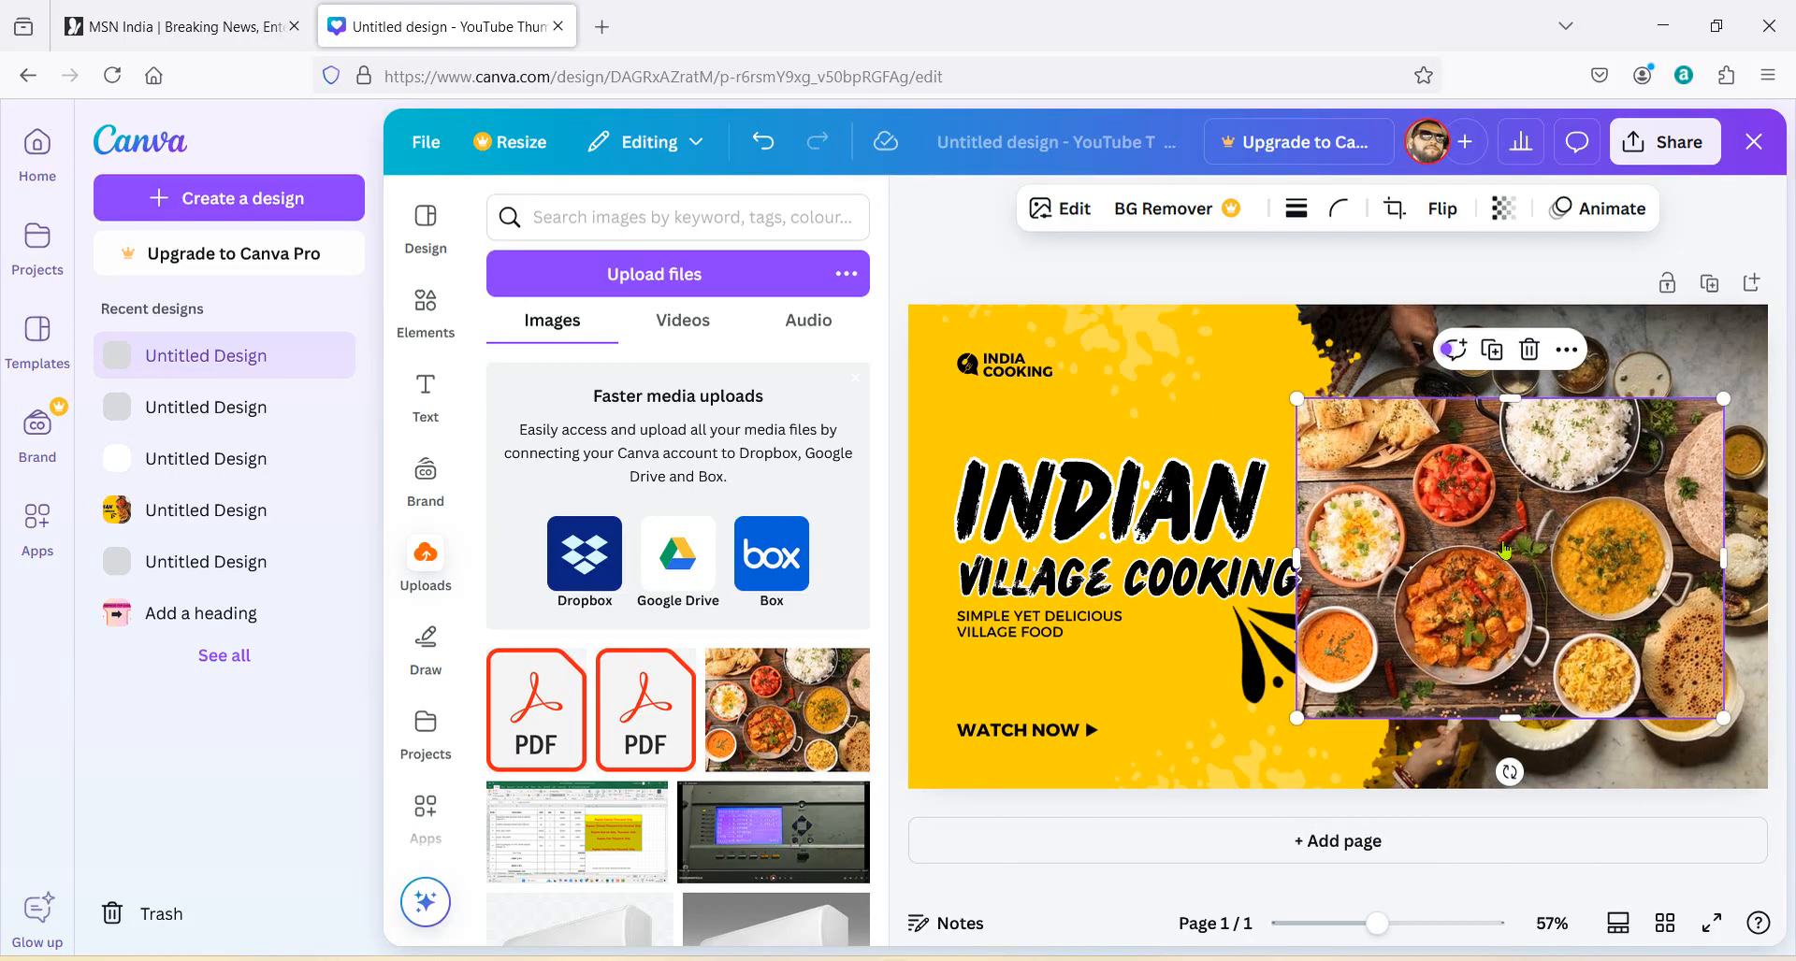
key("Delete")
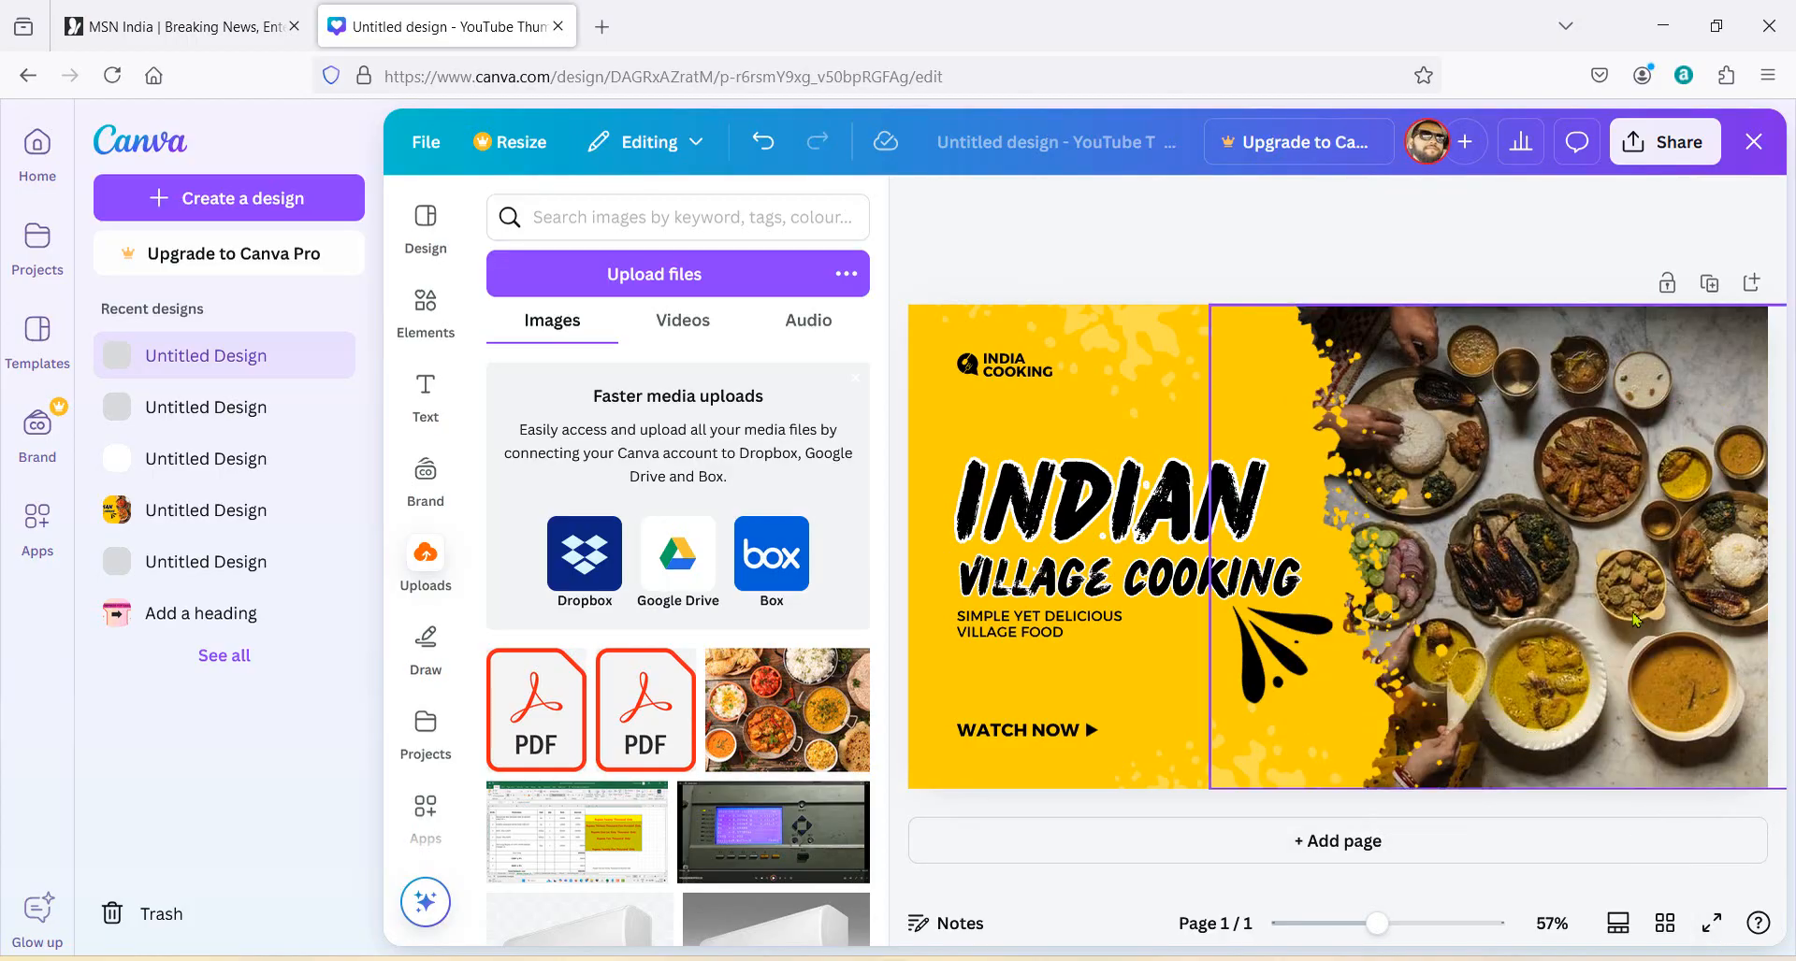
Step: Narrow the template's food photo by cropping its left edge inward to the yellow paint splash
left_click(1695, 381)
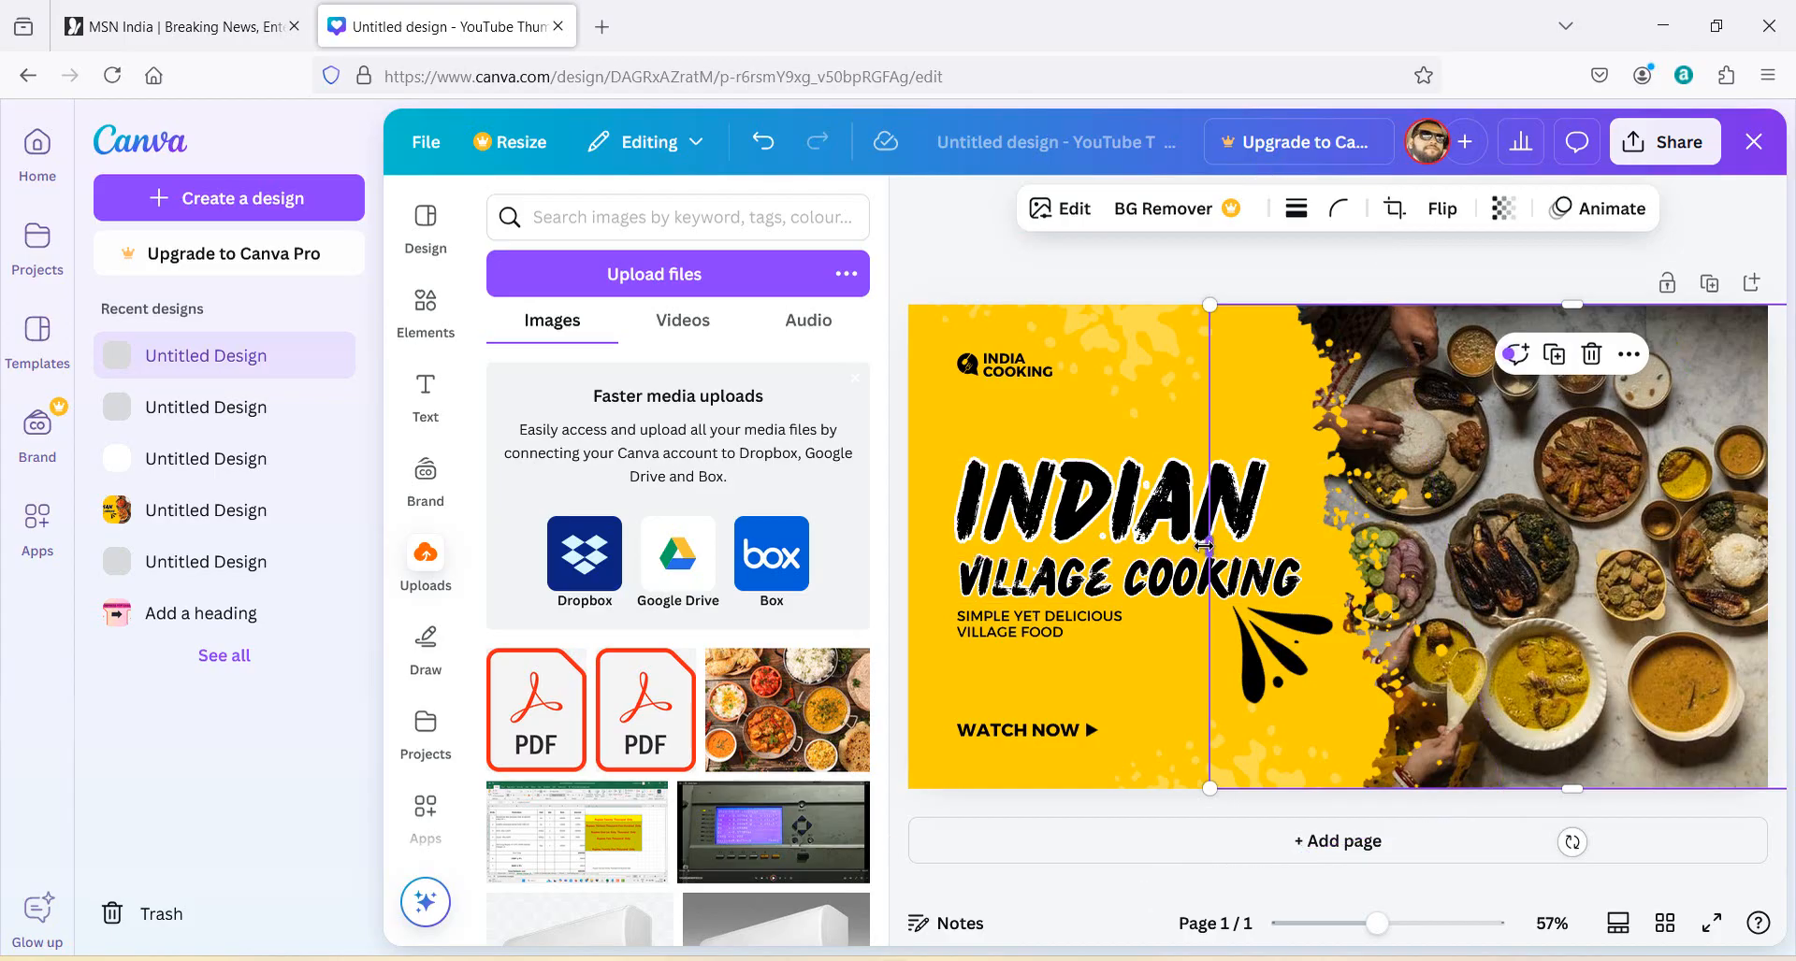
left_click_drag(1209, 544, 1319, 530)
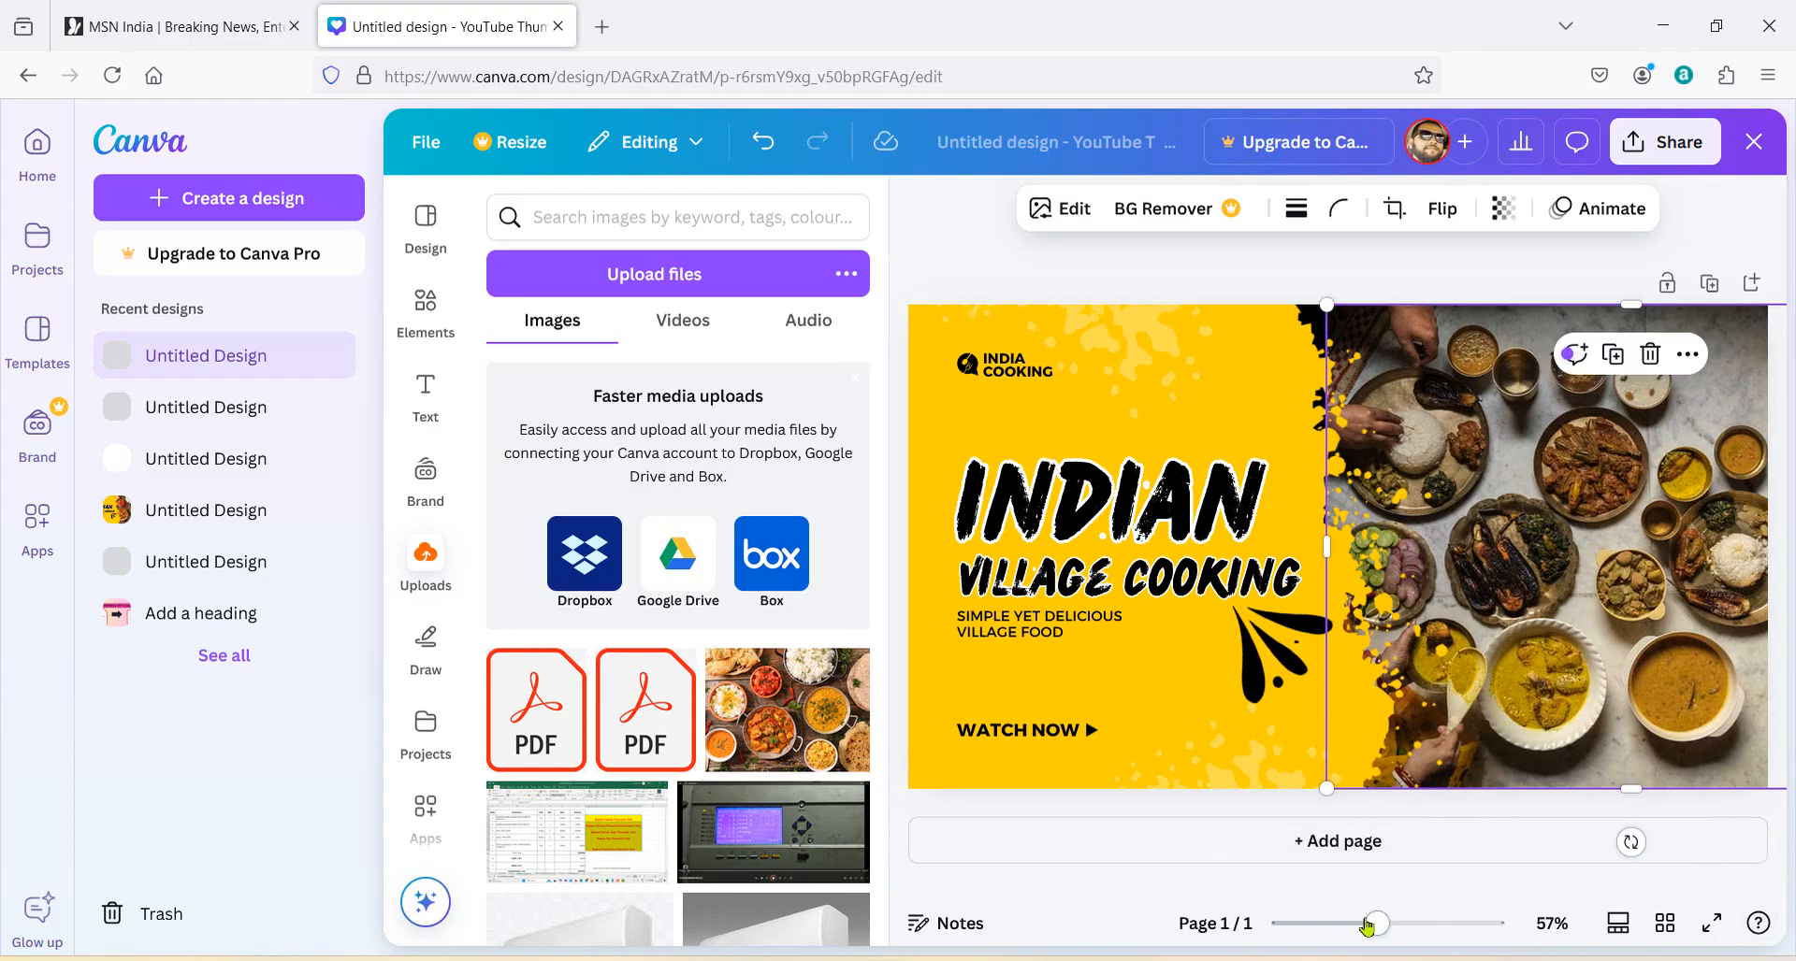
mouse_move(1369, 925)
left_mouse_down()
mouse_move(1400, 926)
mouse_move(1364, 926)
left_mouse_up()
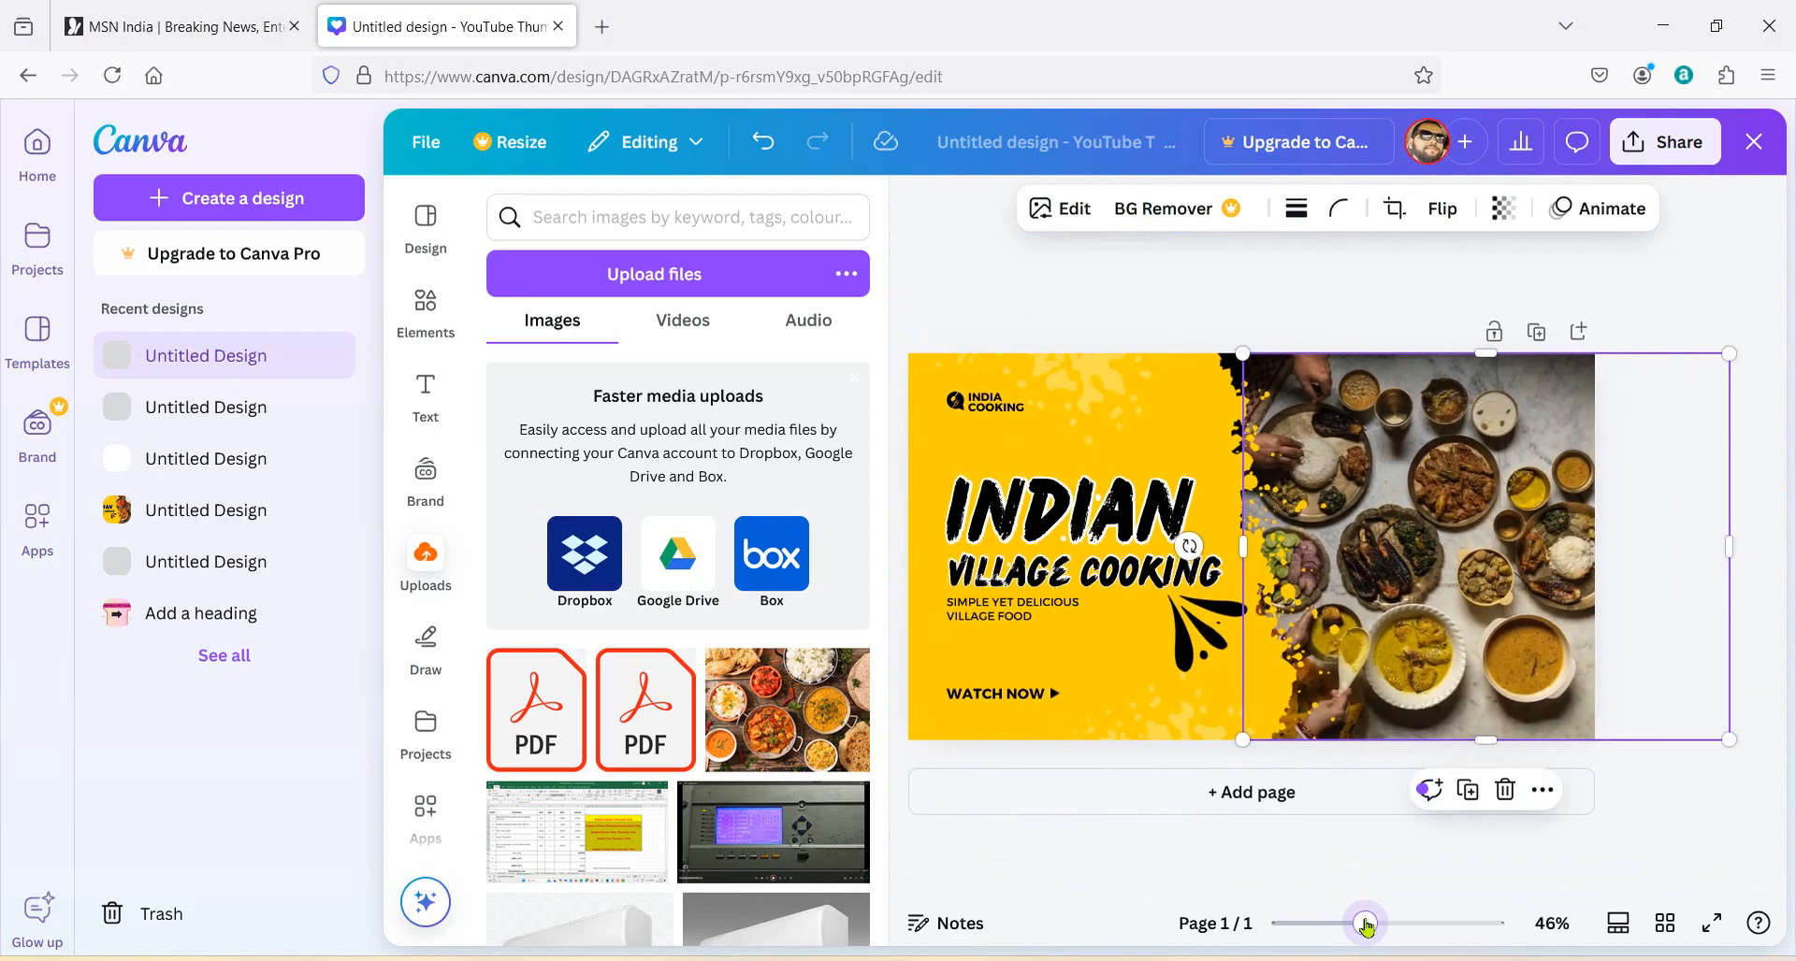
left_click(1654, 687)
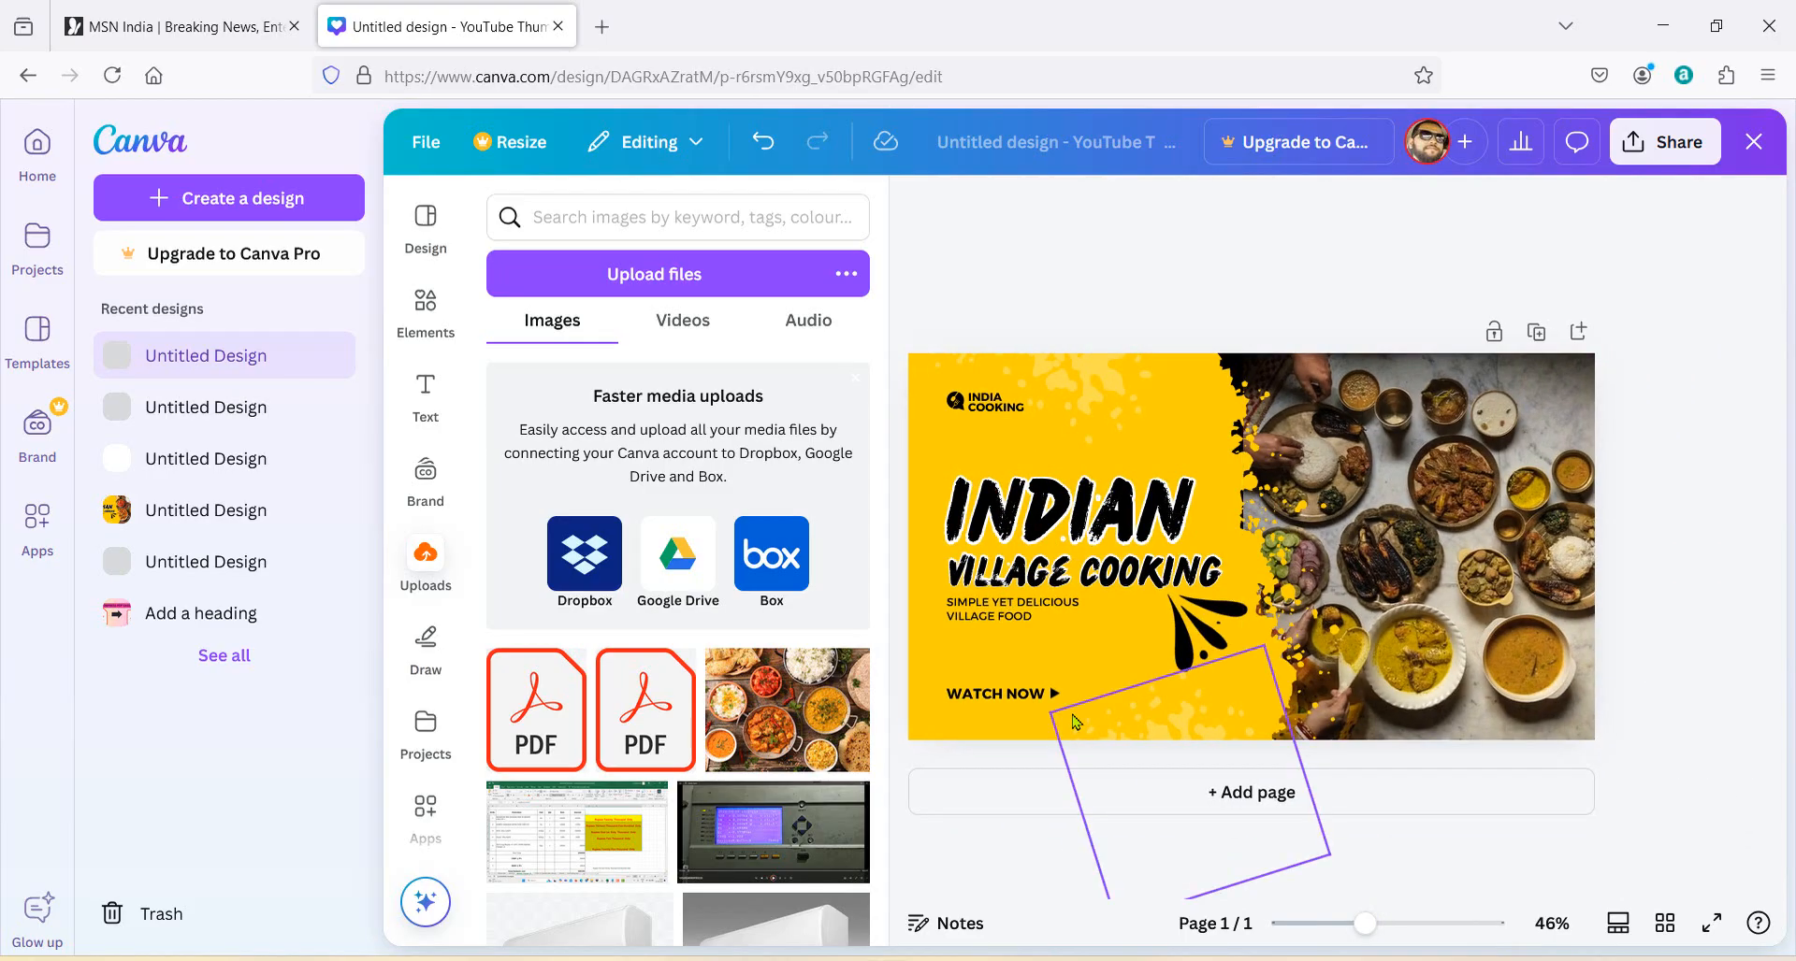
Step: Try the uploaded food photo inside the right-hand photo frame and as a loose image, undoing or deleting each placement
left_click(1382, 500)
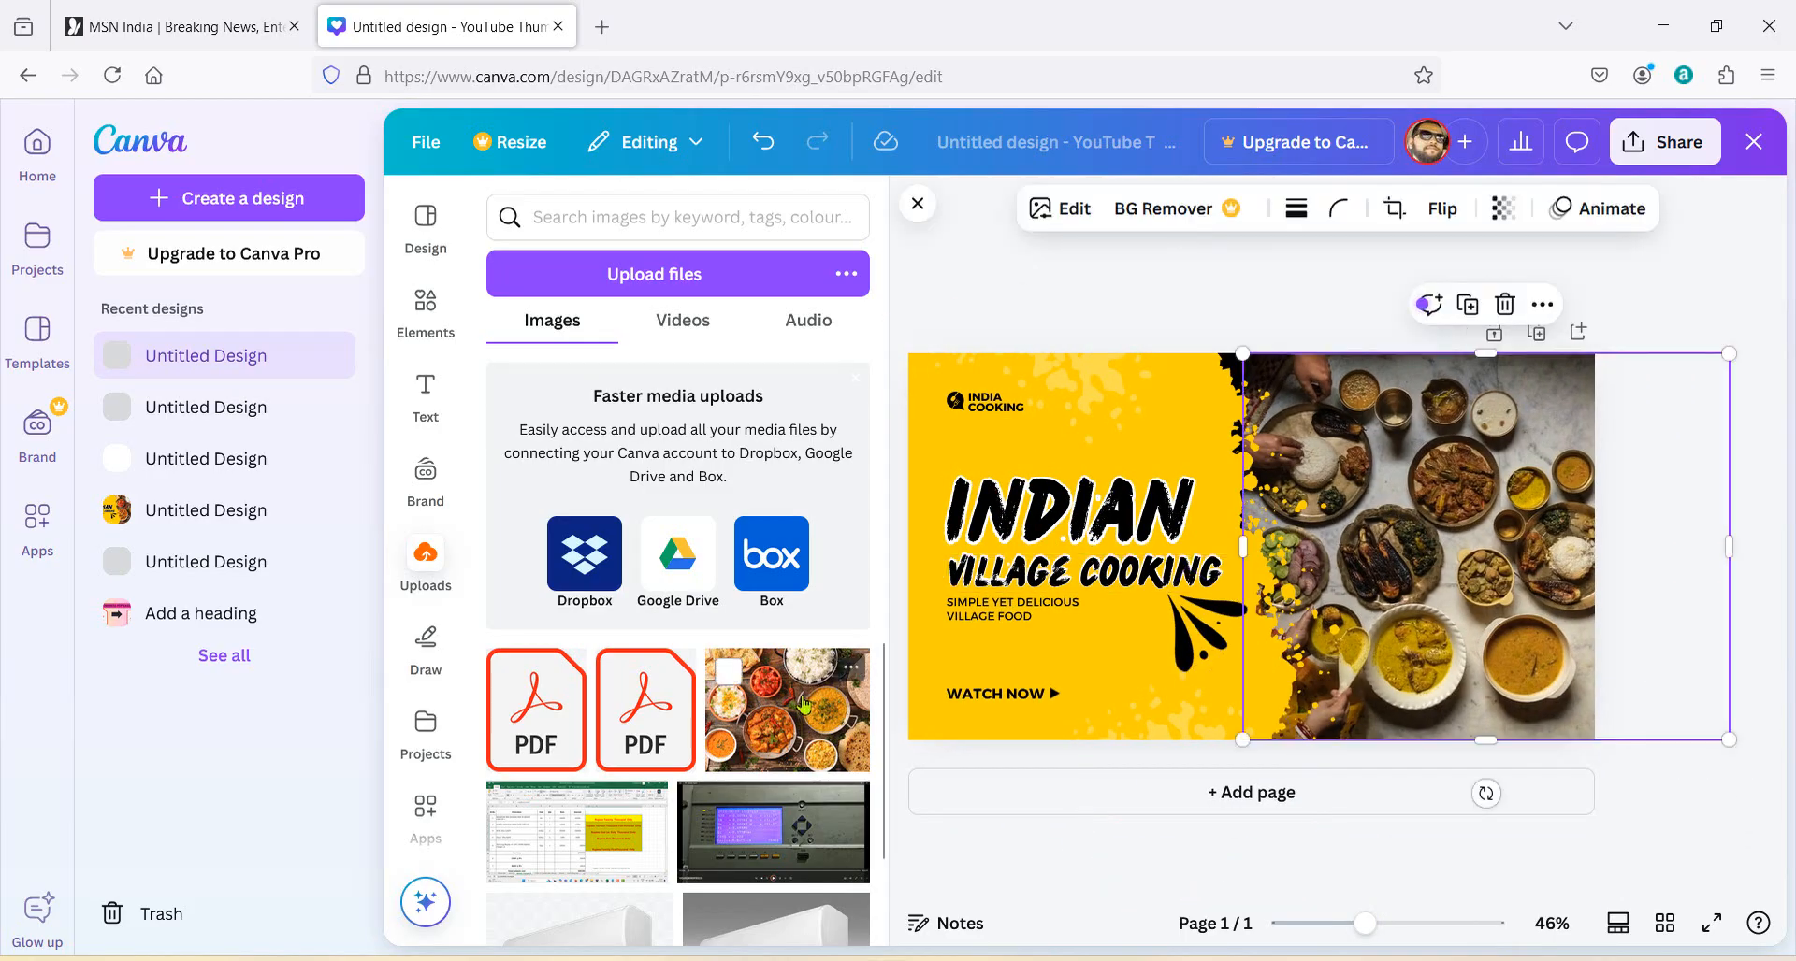
left_click_drag(802, 707, 1497, 493)
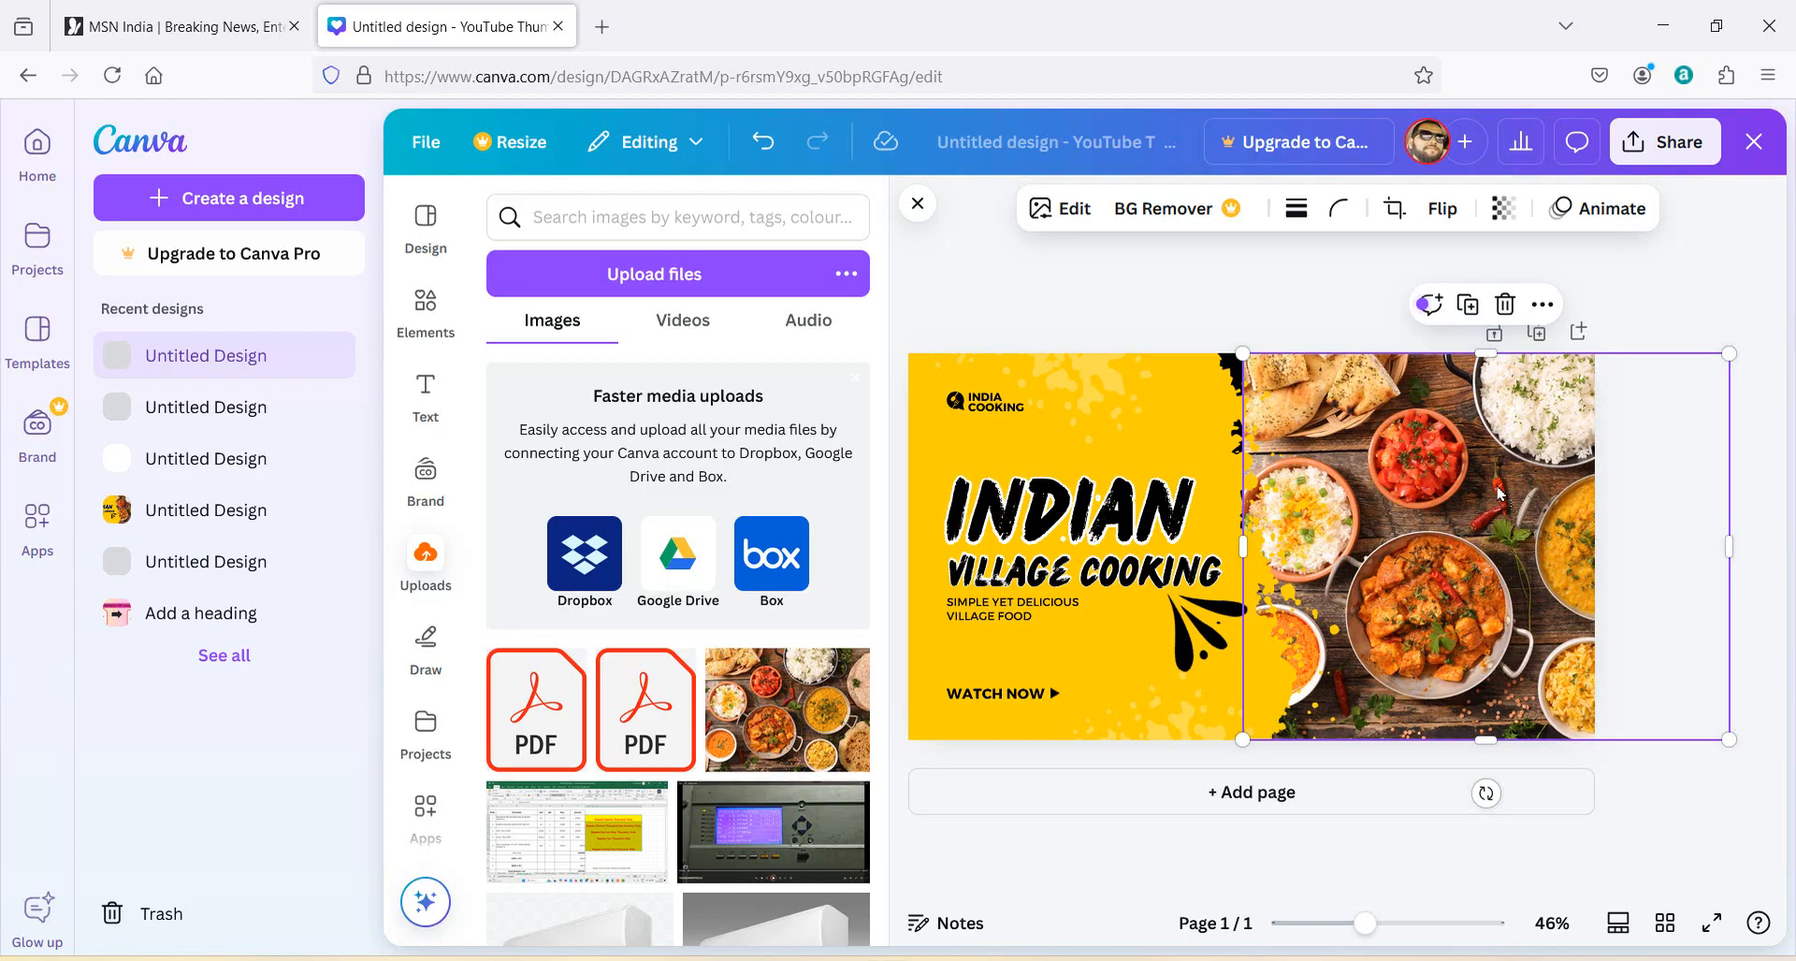
key("ctrl+z")
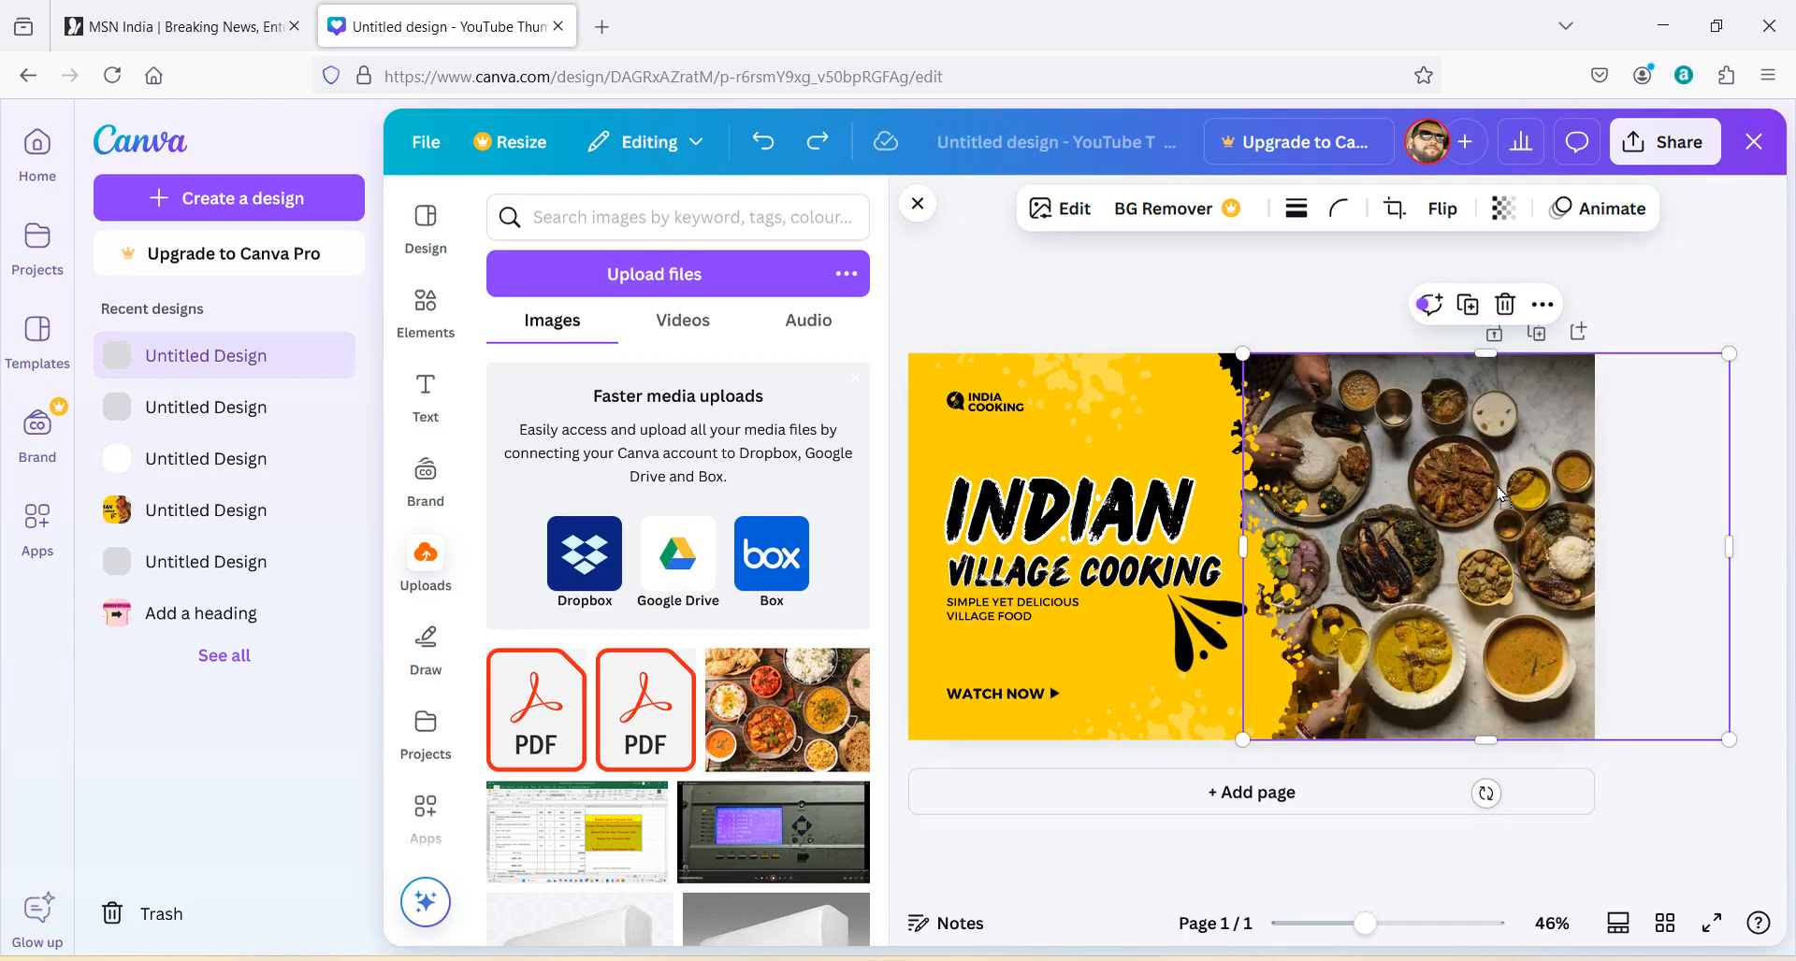
left_click(1195, 622)
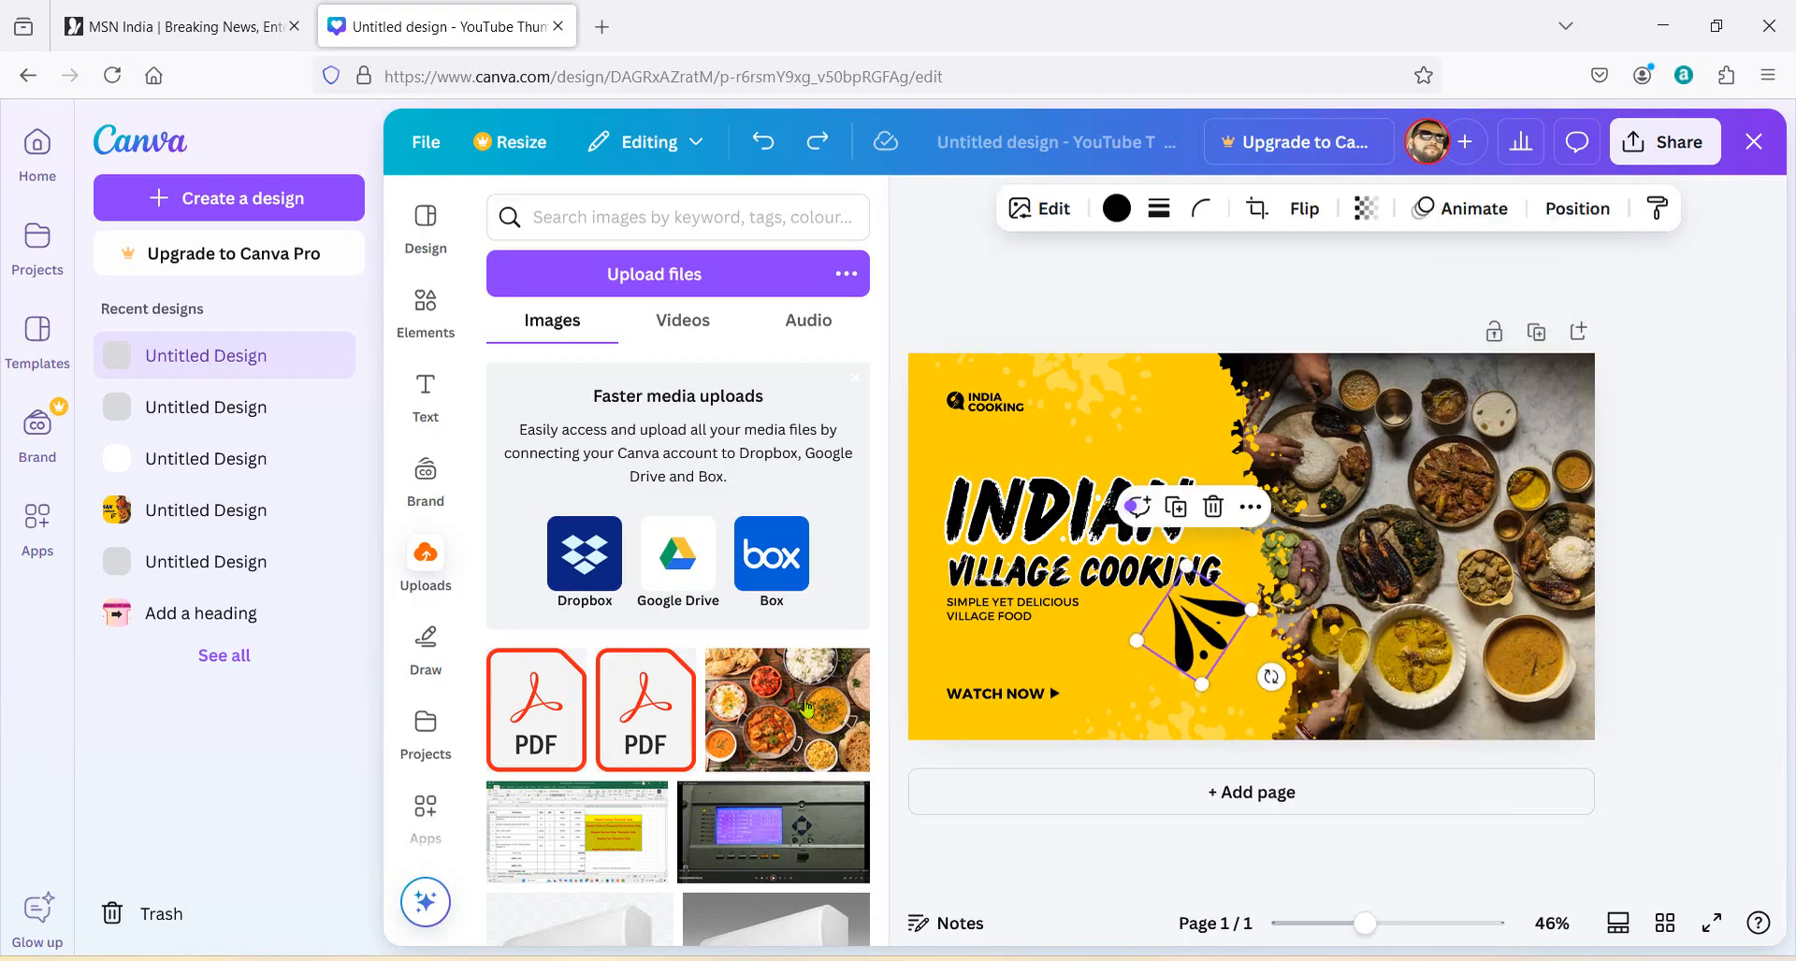
left_click(806, 709)
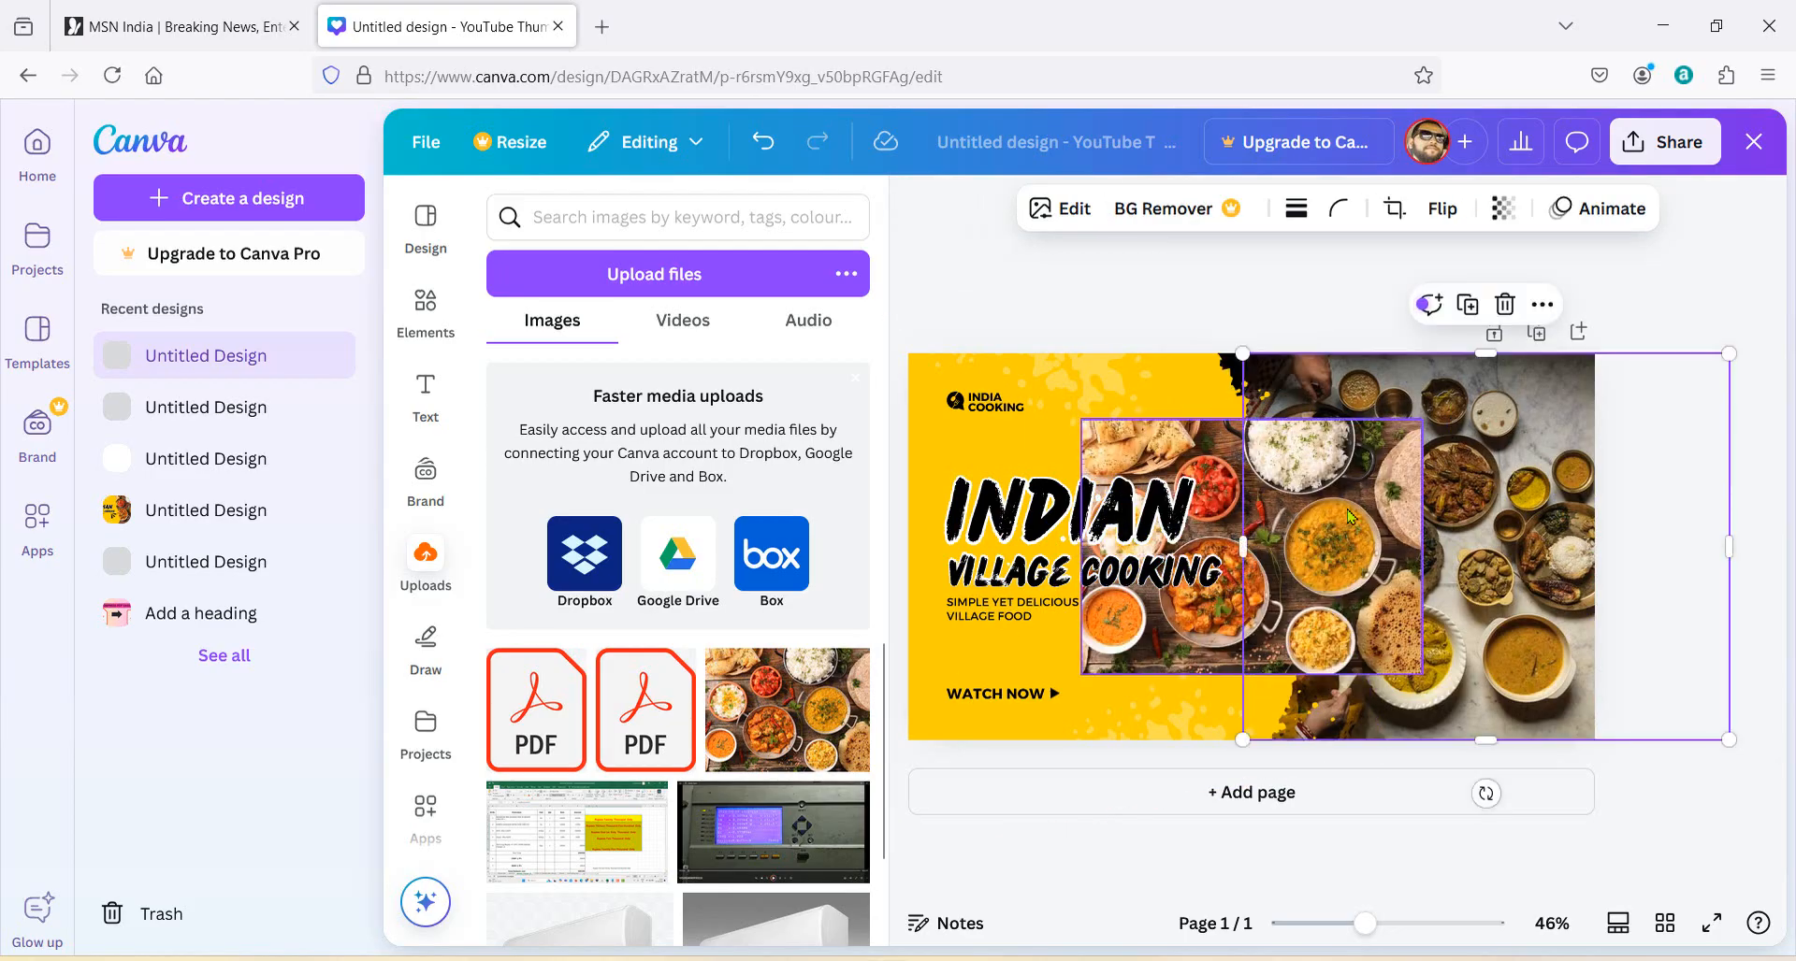
key("Delete")
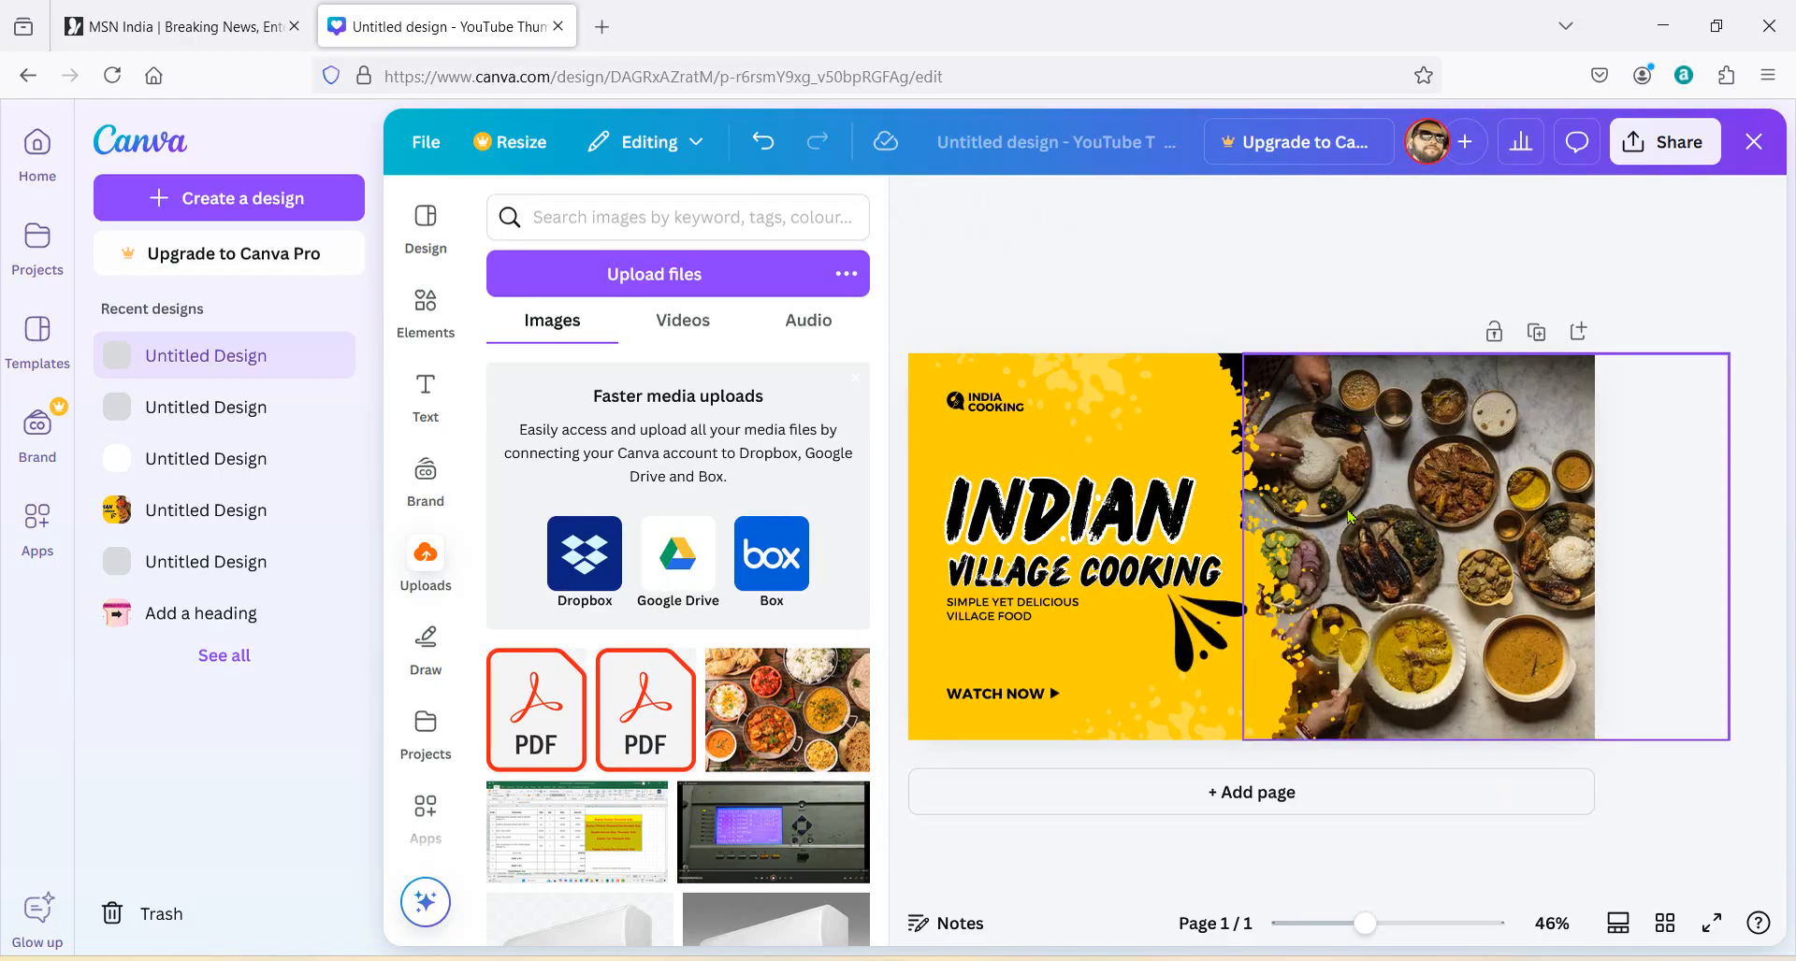
Step: Replace the template's right-hand food photo with the uploaded Indian food photo
left_click(1349, 517)
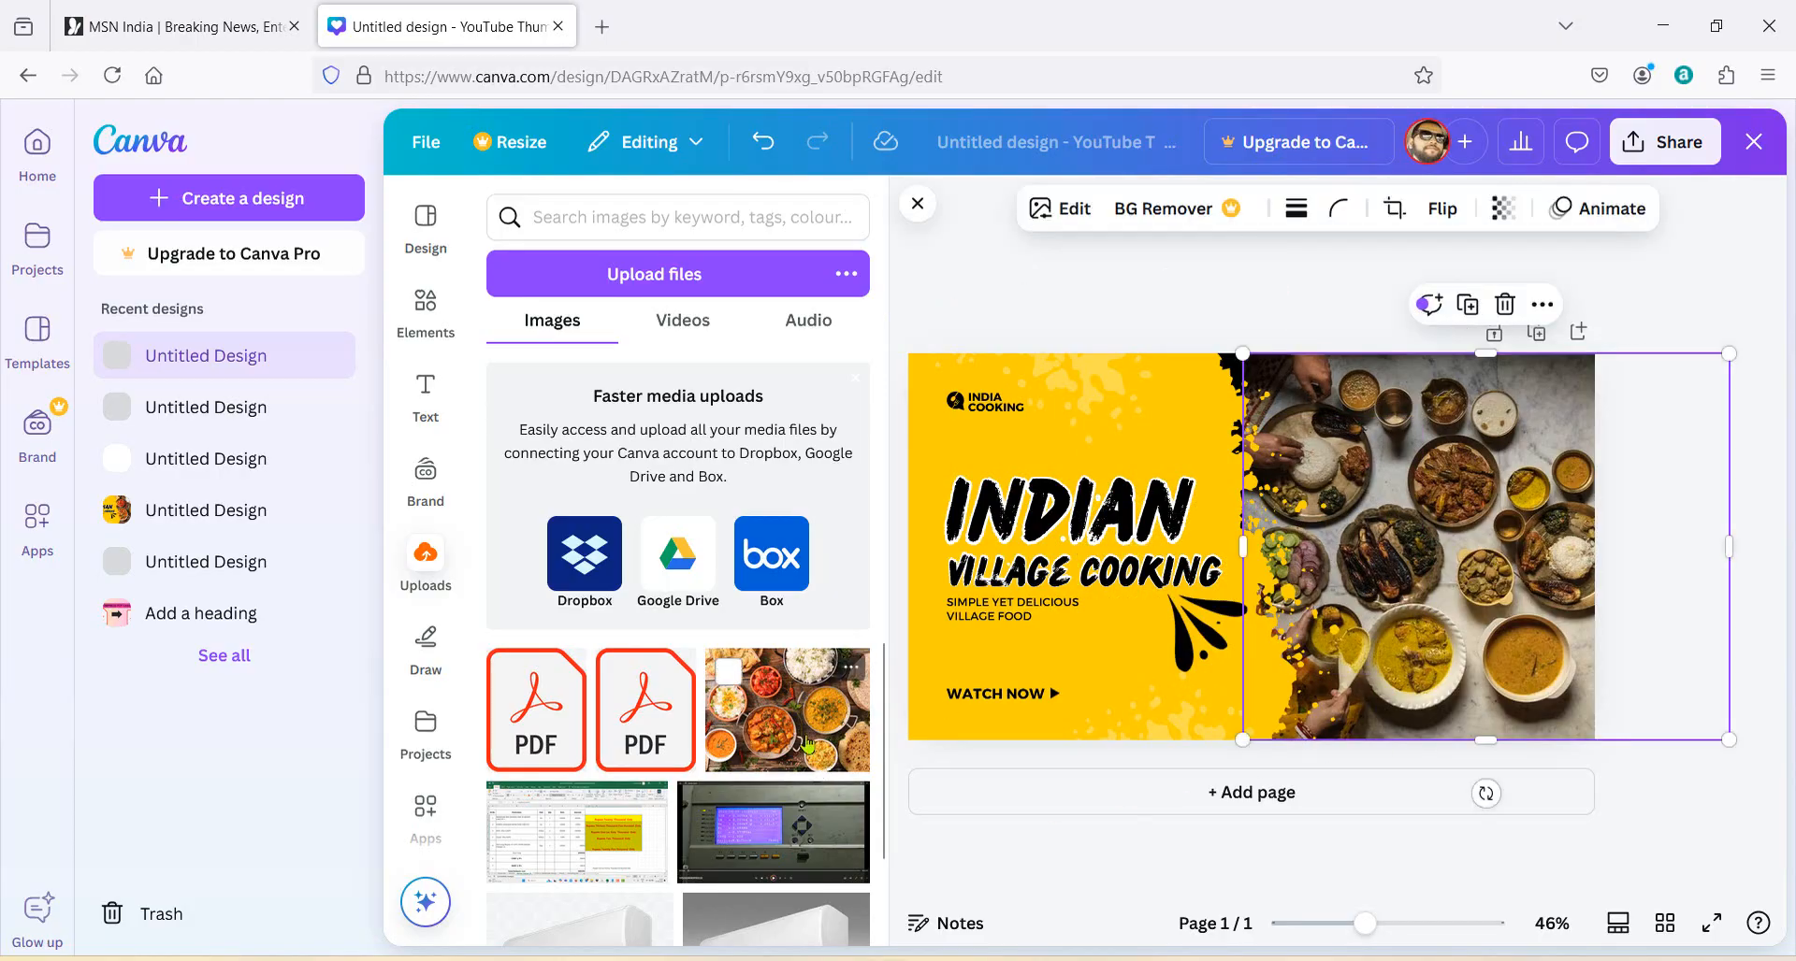
left_click_drag(808, 745, 1387, 531)
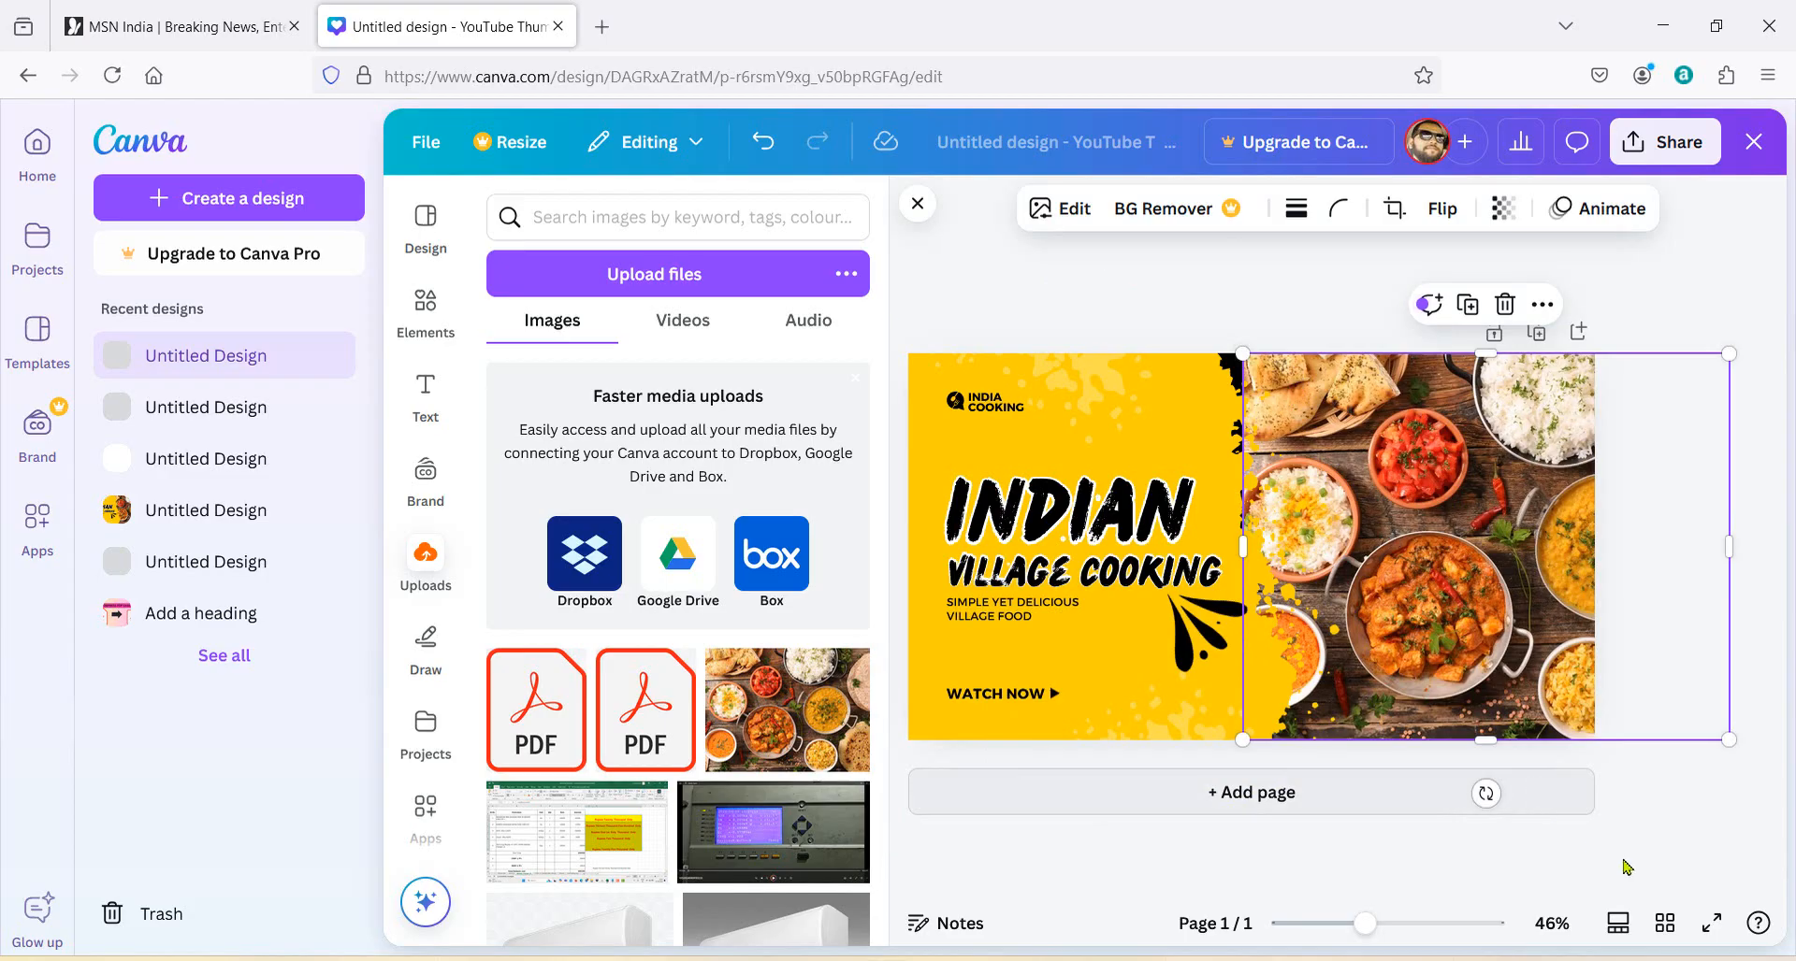
left_click(1674, 831)
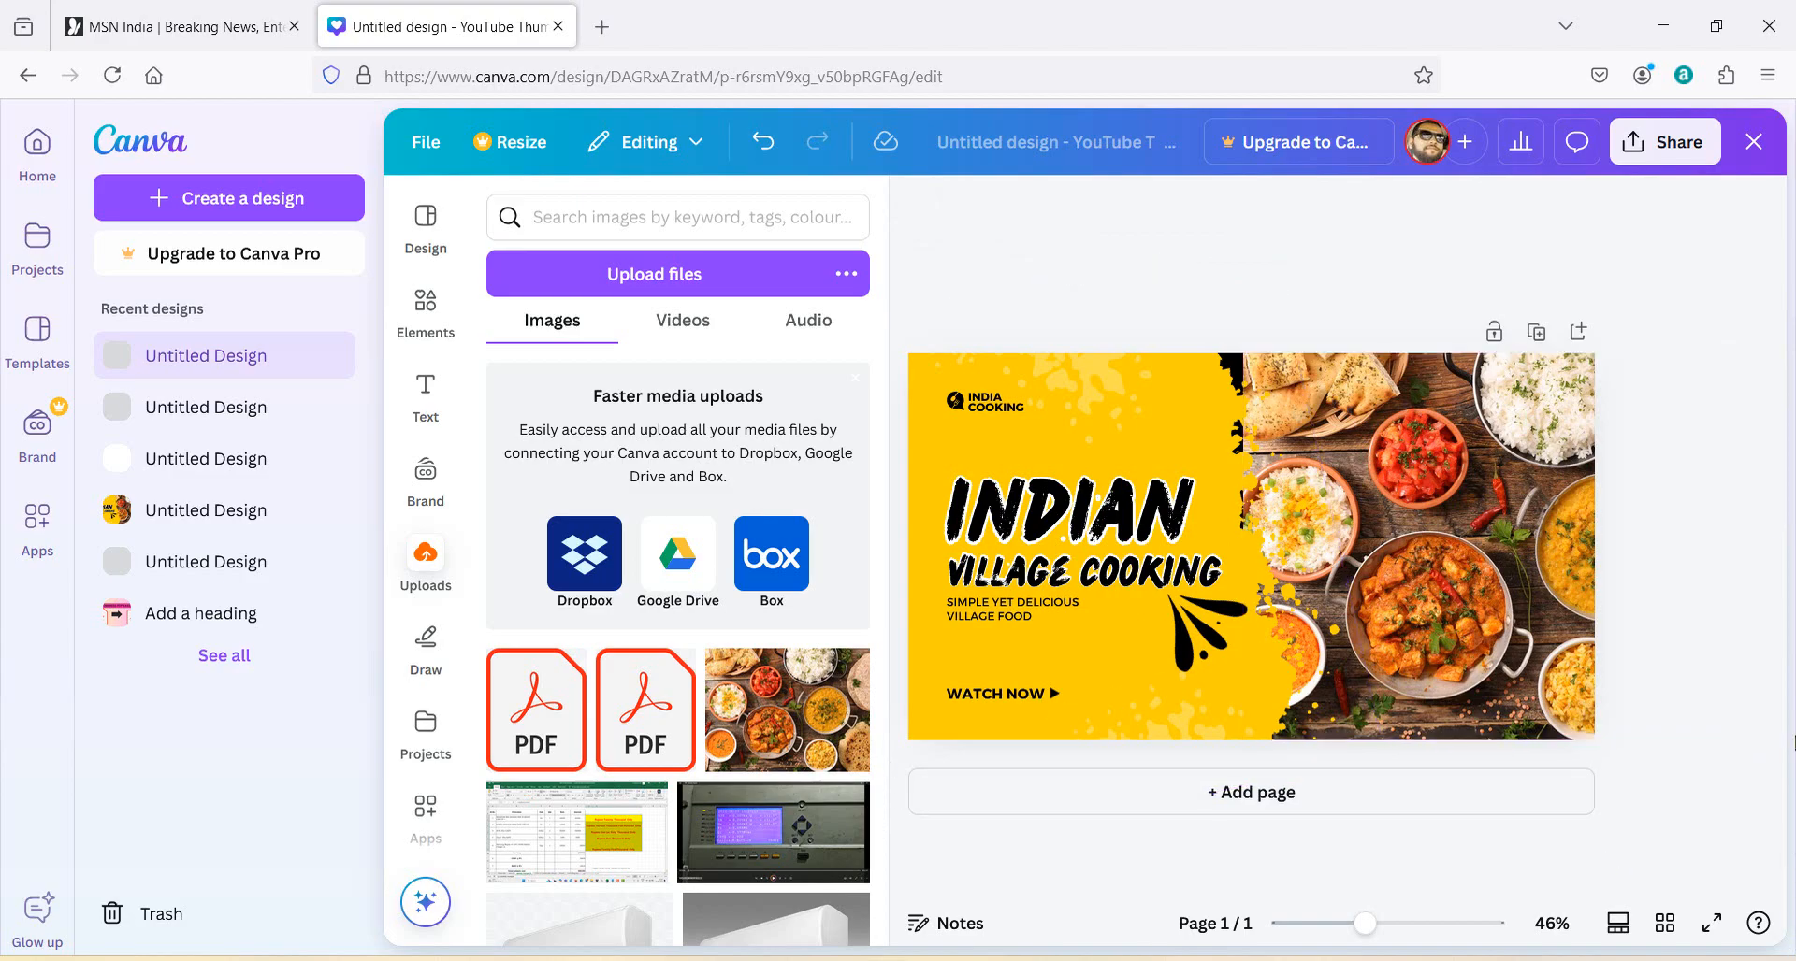
Step: Crop the new food photo's right edge back to the page edge, making it about 656 px wide
left_click(1507, 648)
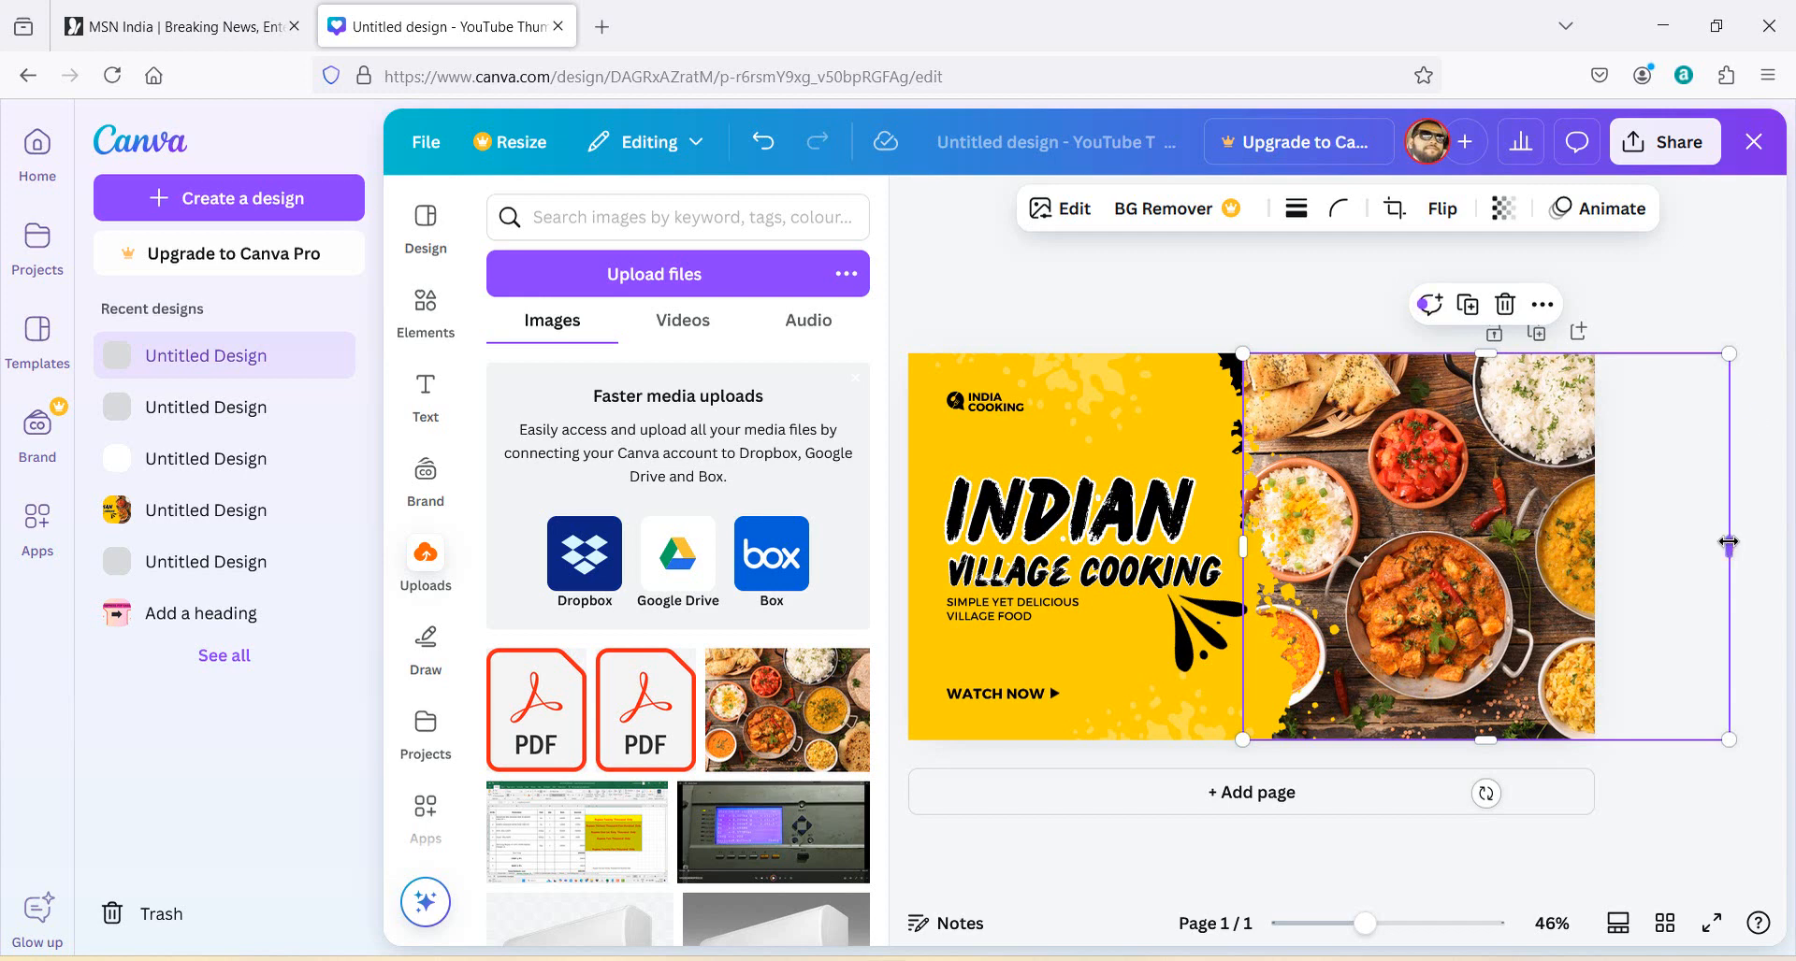
left_click_drag(1729, 543, 1597, 544)
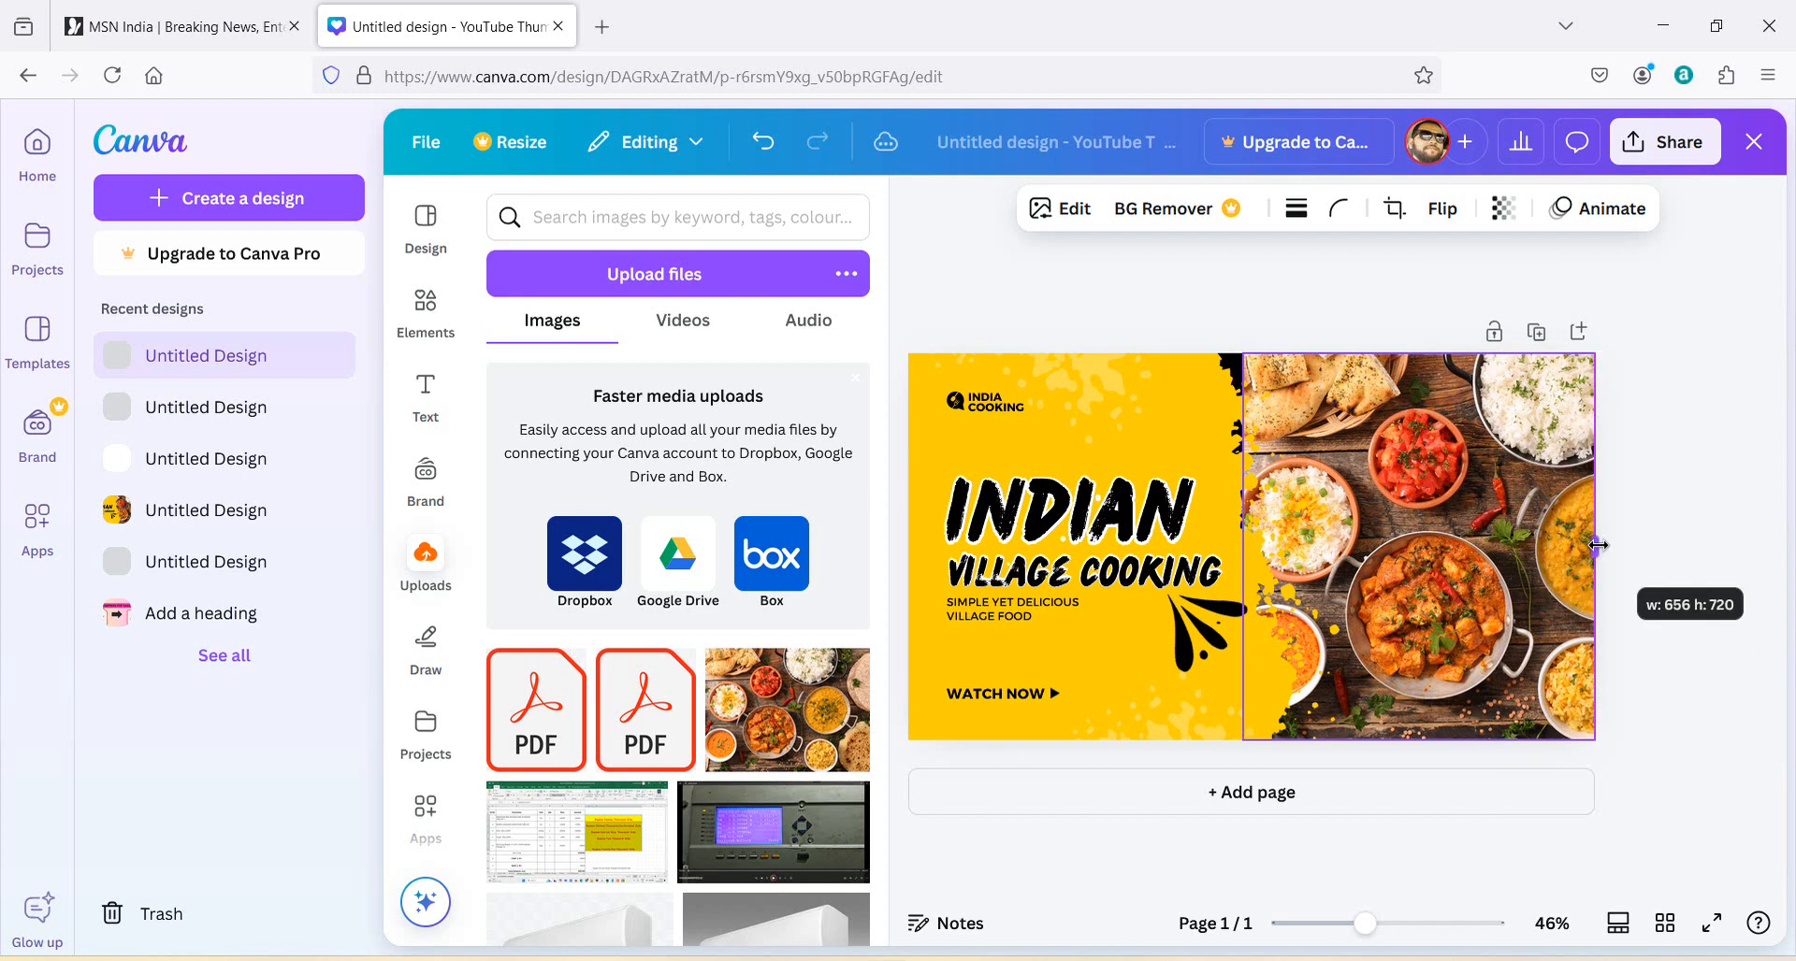
left_click(1688, 484)
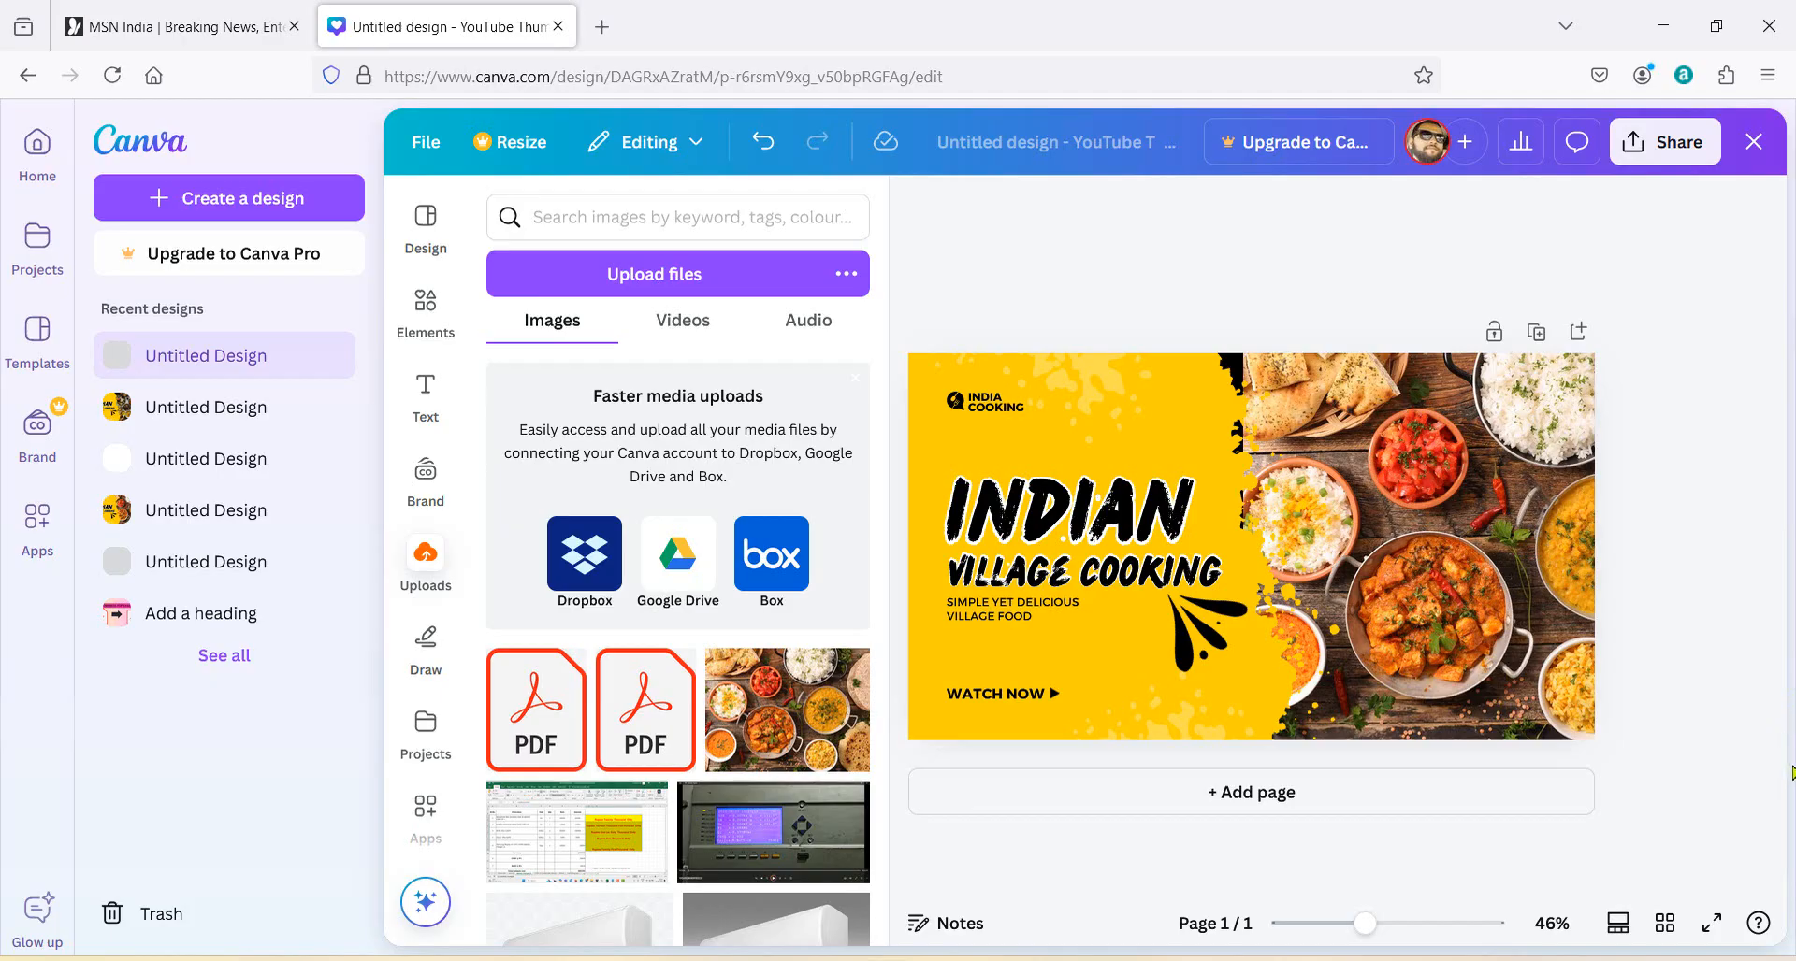
Step: View the sharing and download options for the design and close them
left_click(1665, 142)
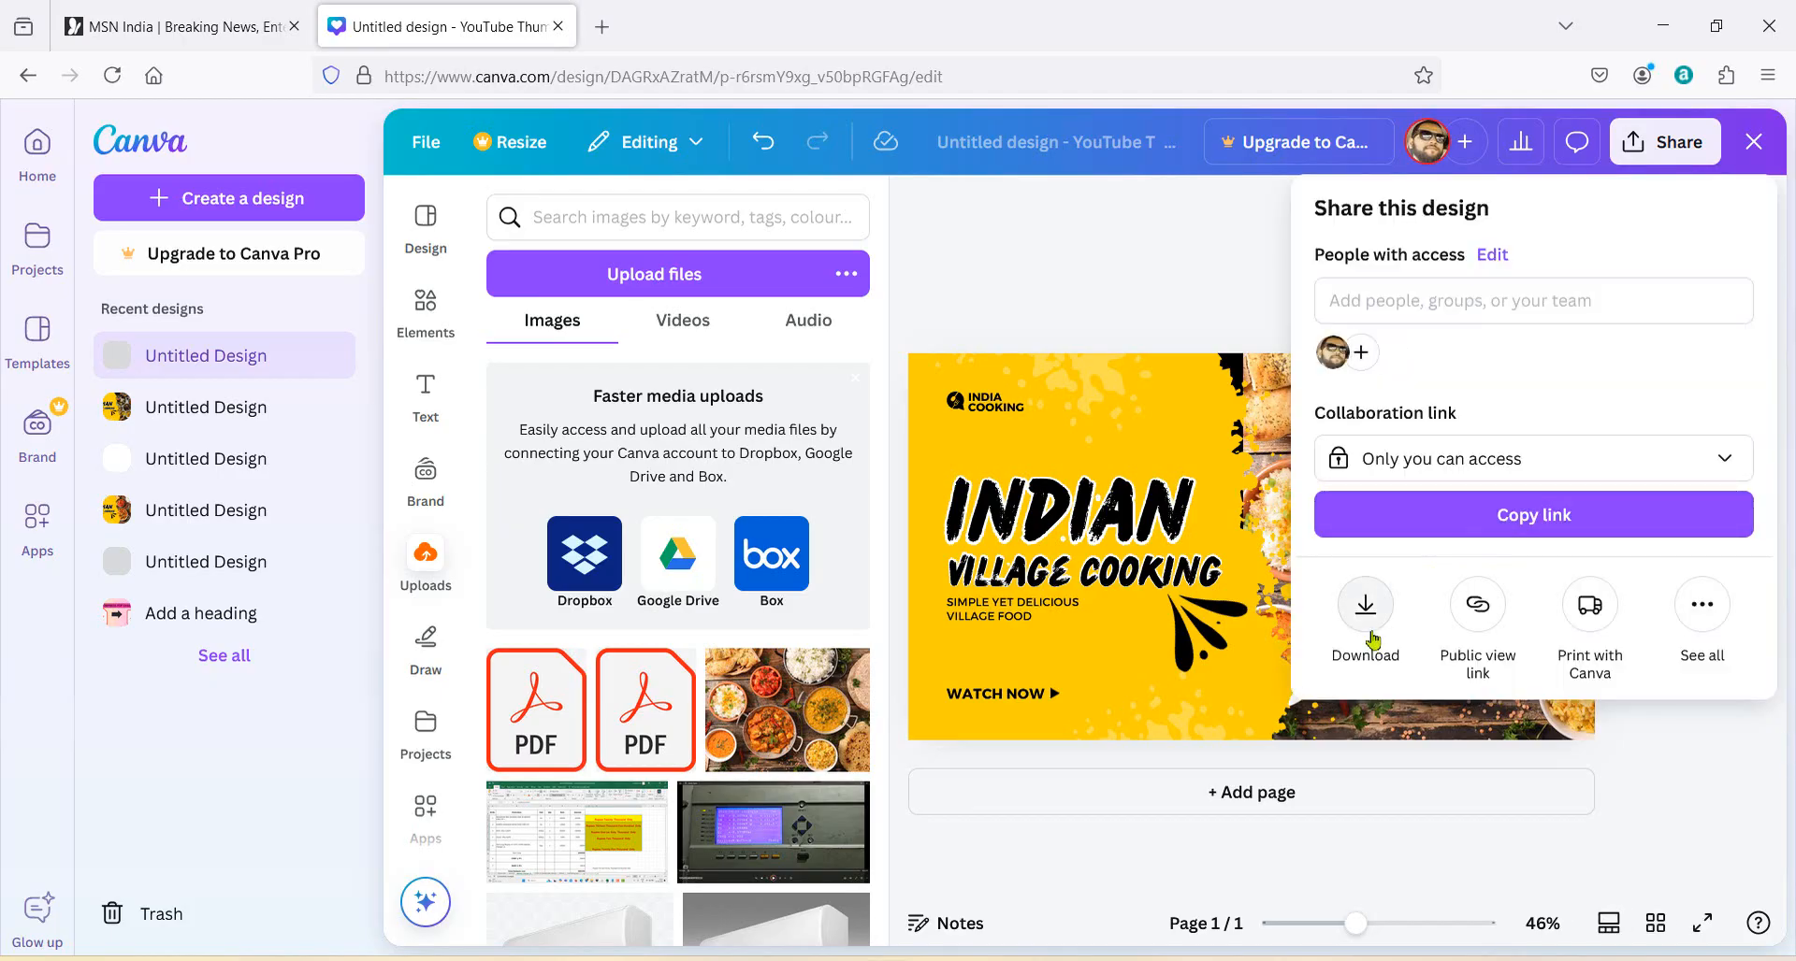
left_click(1197, 278)
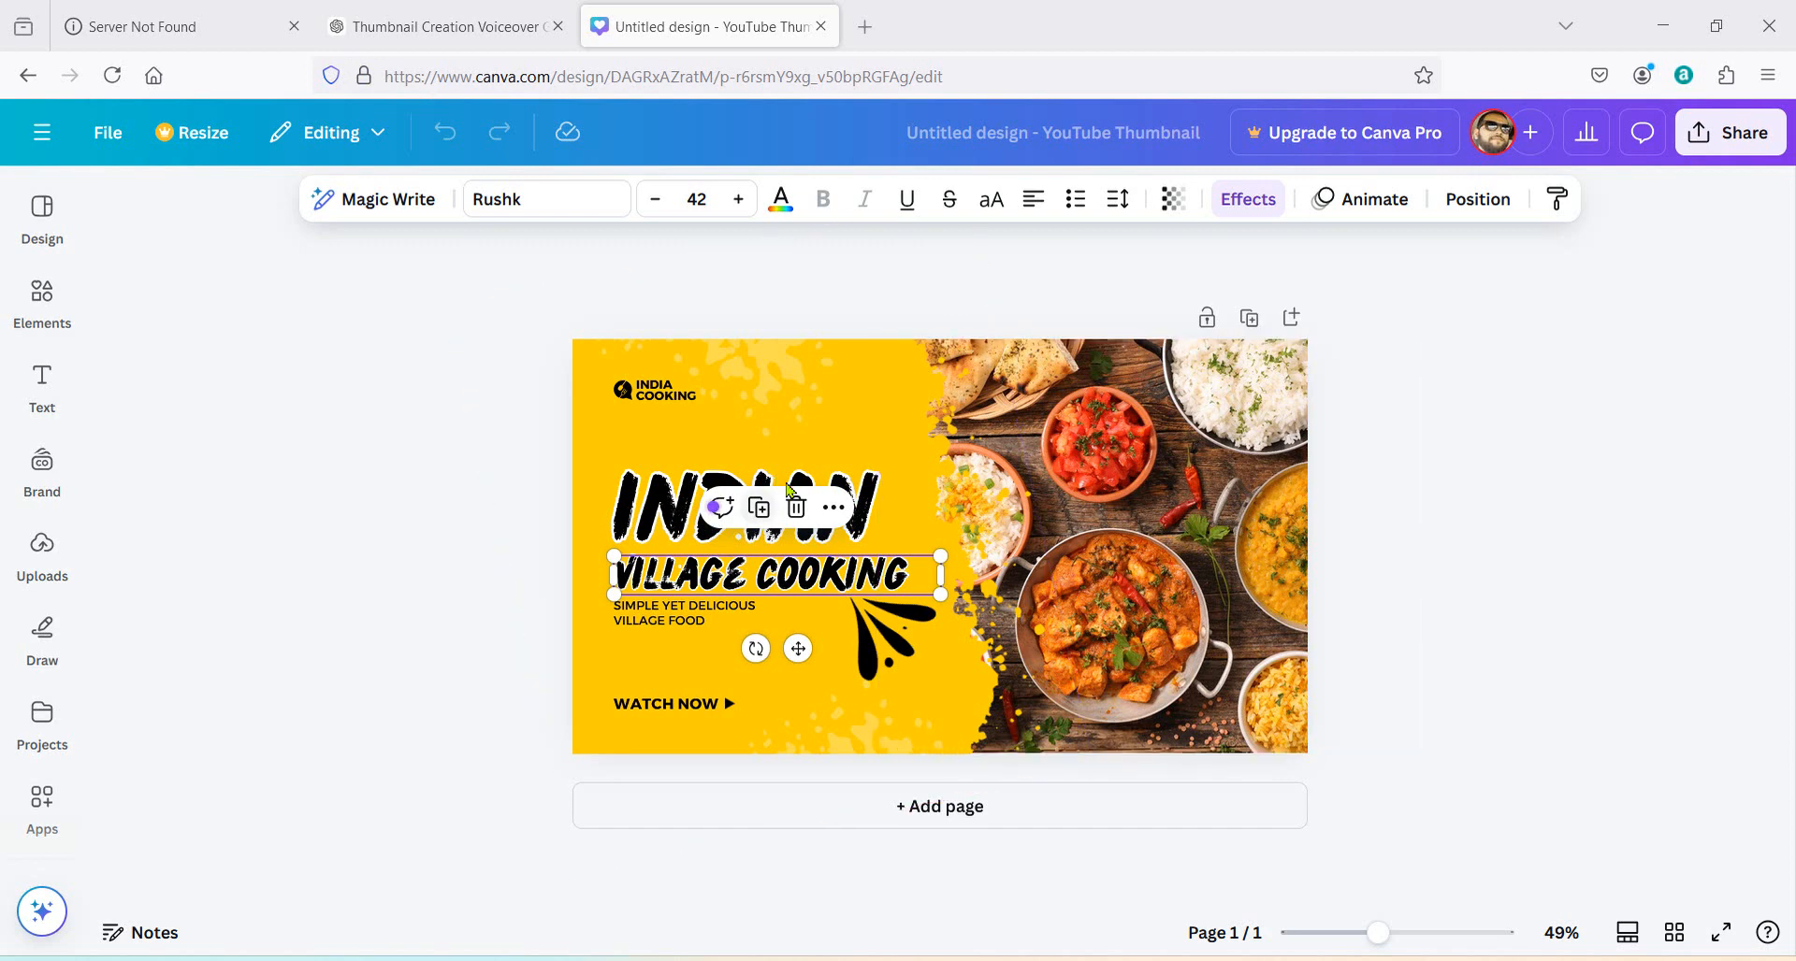
Step: Set the INDIAN heading's font size to 93 and move it up, away from the VILLAGE COOKING line
left_click(748, 510)
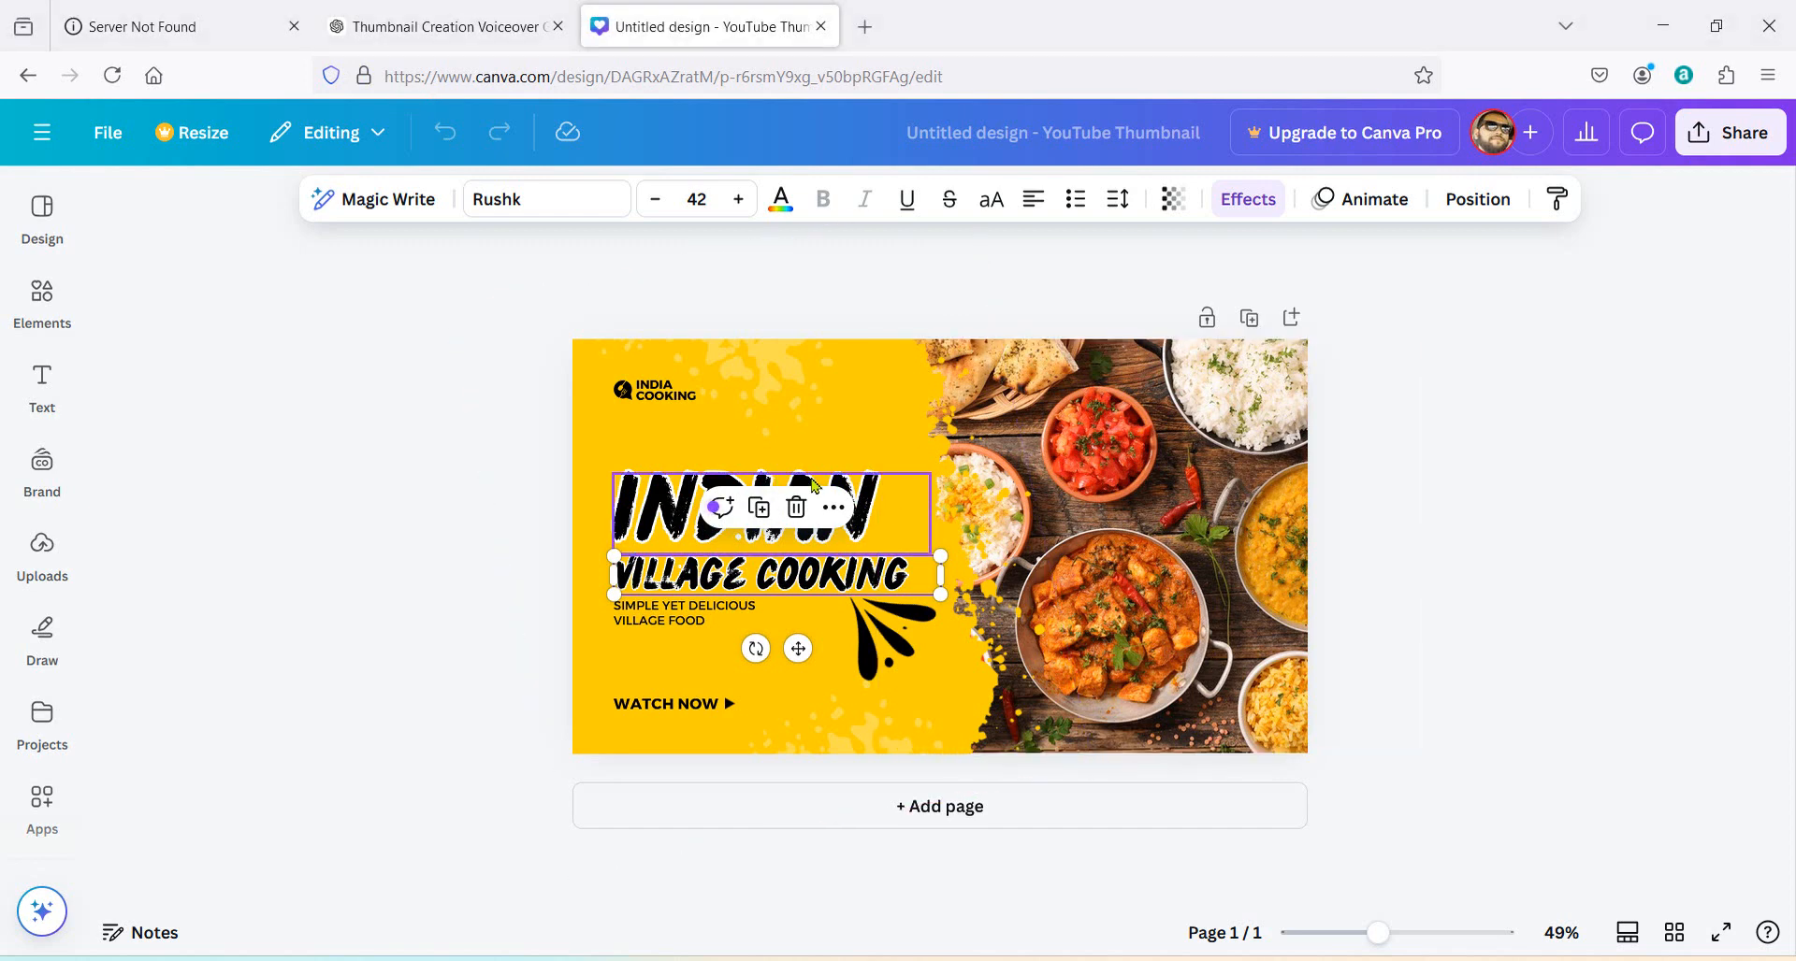
left_click(657, 199)
left_click(656, 199)
left_click(656, 199)
left_click(656, 199)
double_click(738, 199)
double_click(738, 199)
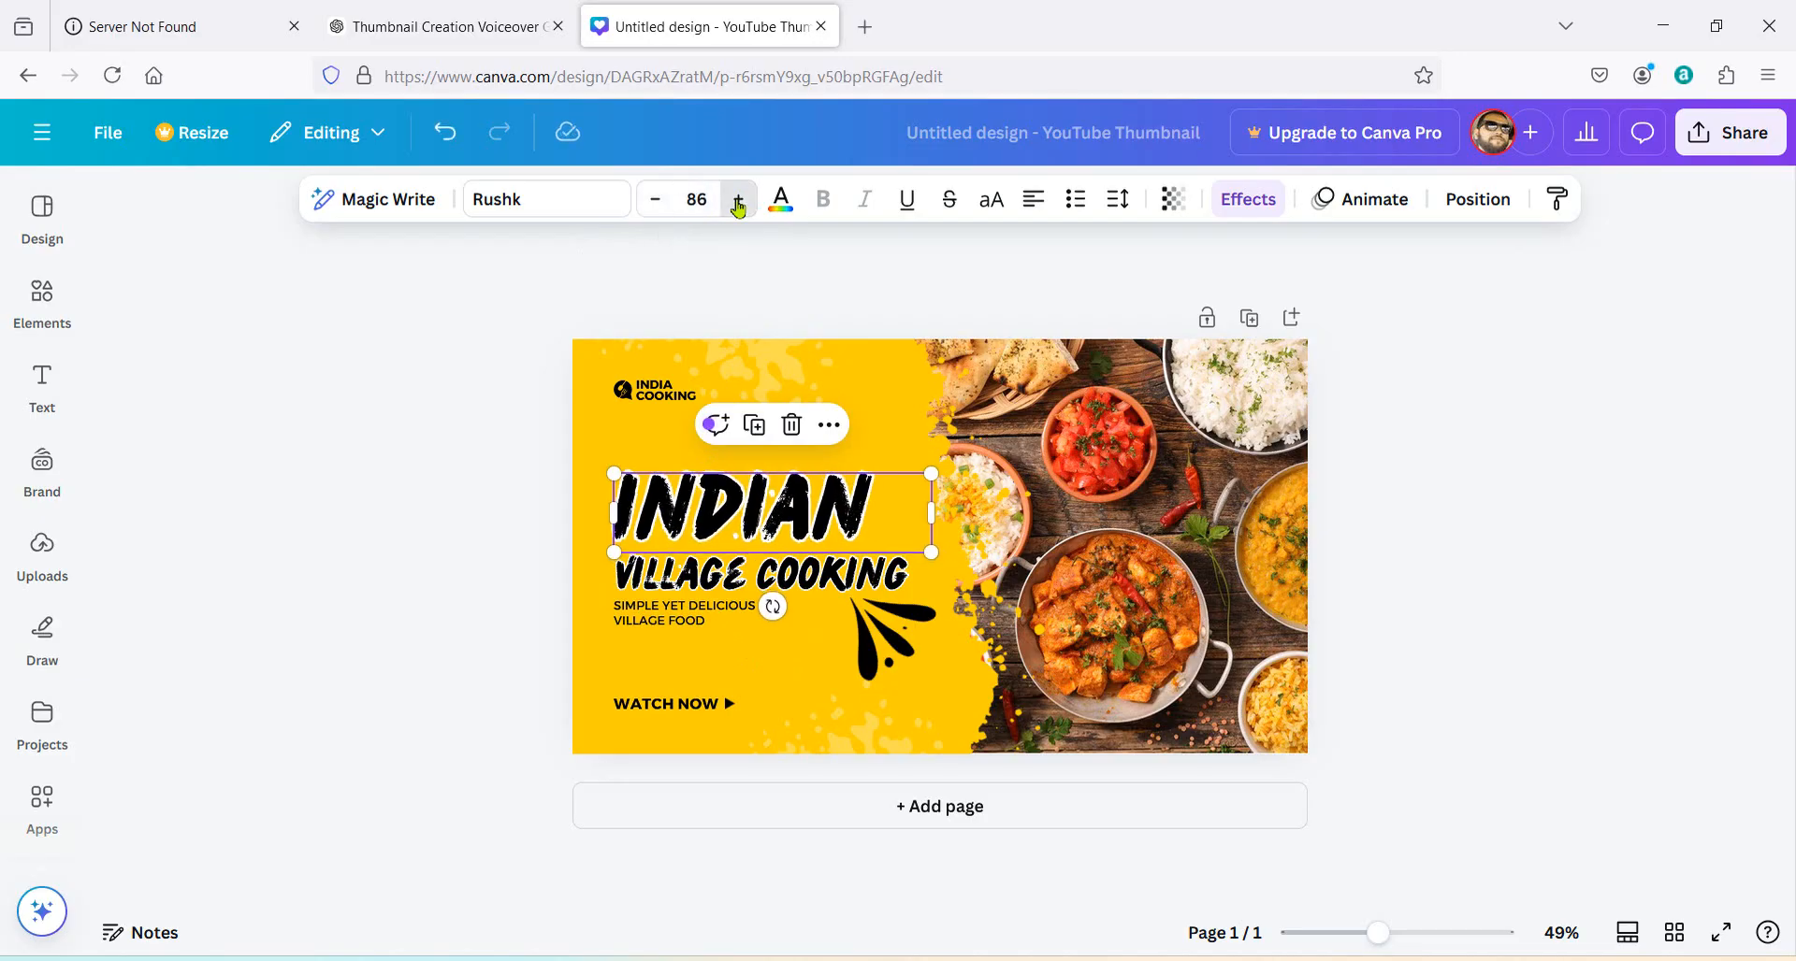
double_click(738, 199)
double_click(738, 200)
left_click(738, 199)
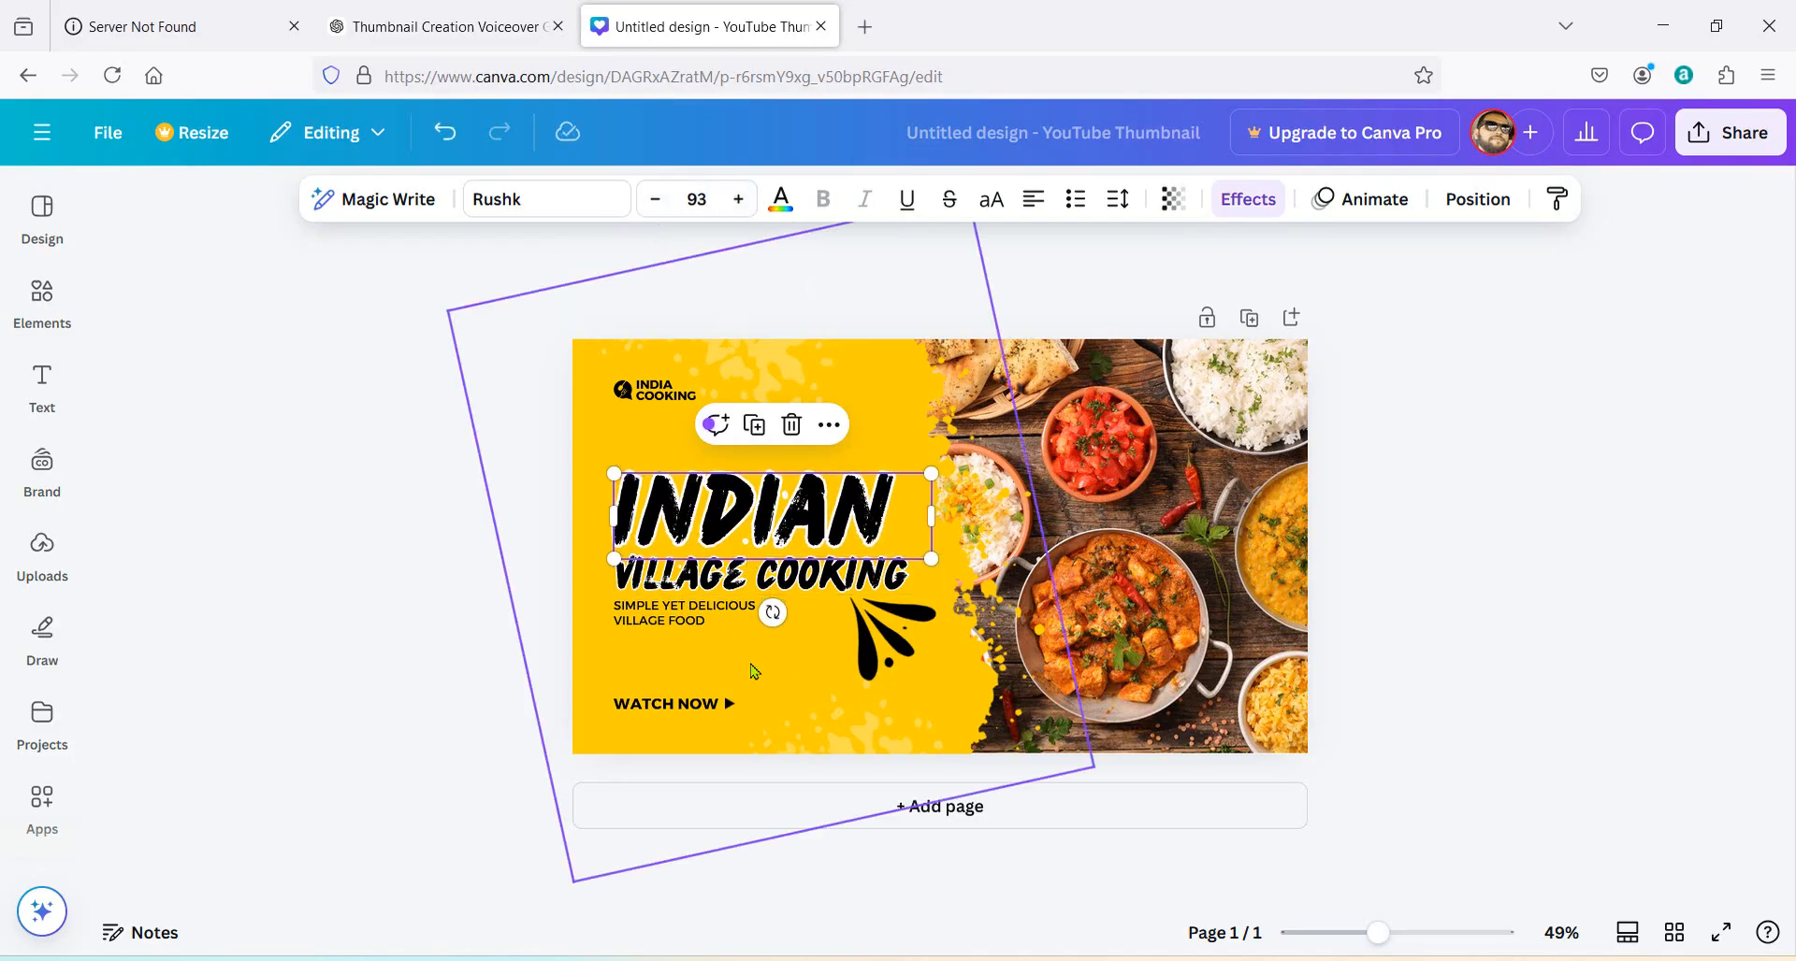
left_click(757, 669)
left_click_drag(775, 498, 773, 462)
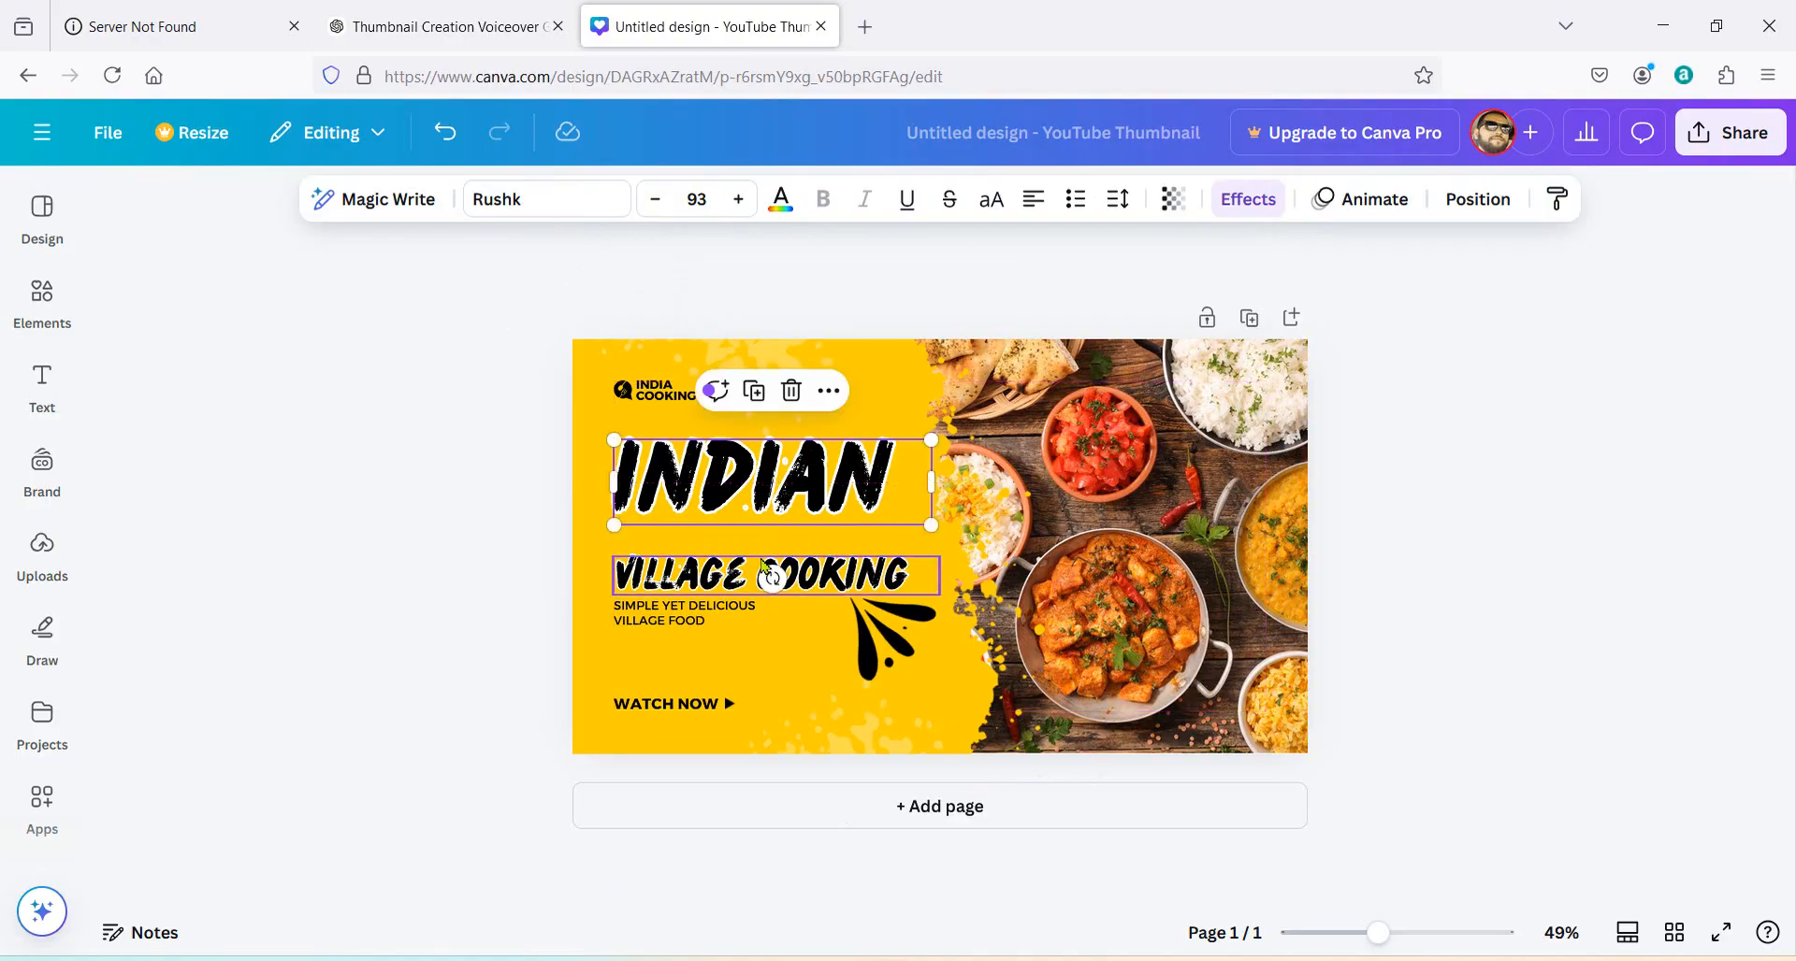
Step: Move the VILLAGE COOKING line up, closer beneath the INDIAN heading
left_click(757, 557)
left_click_drag(756, 557, 757, 540)
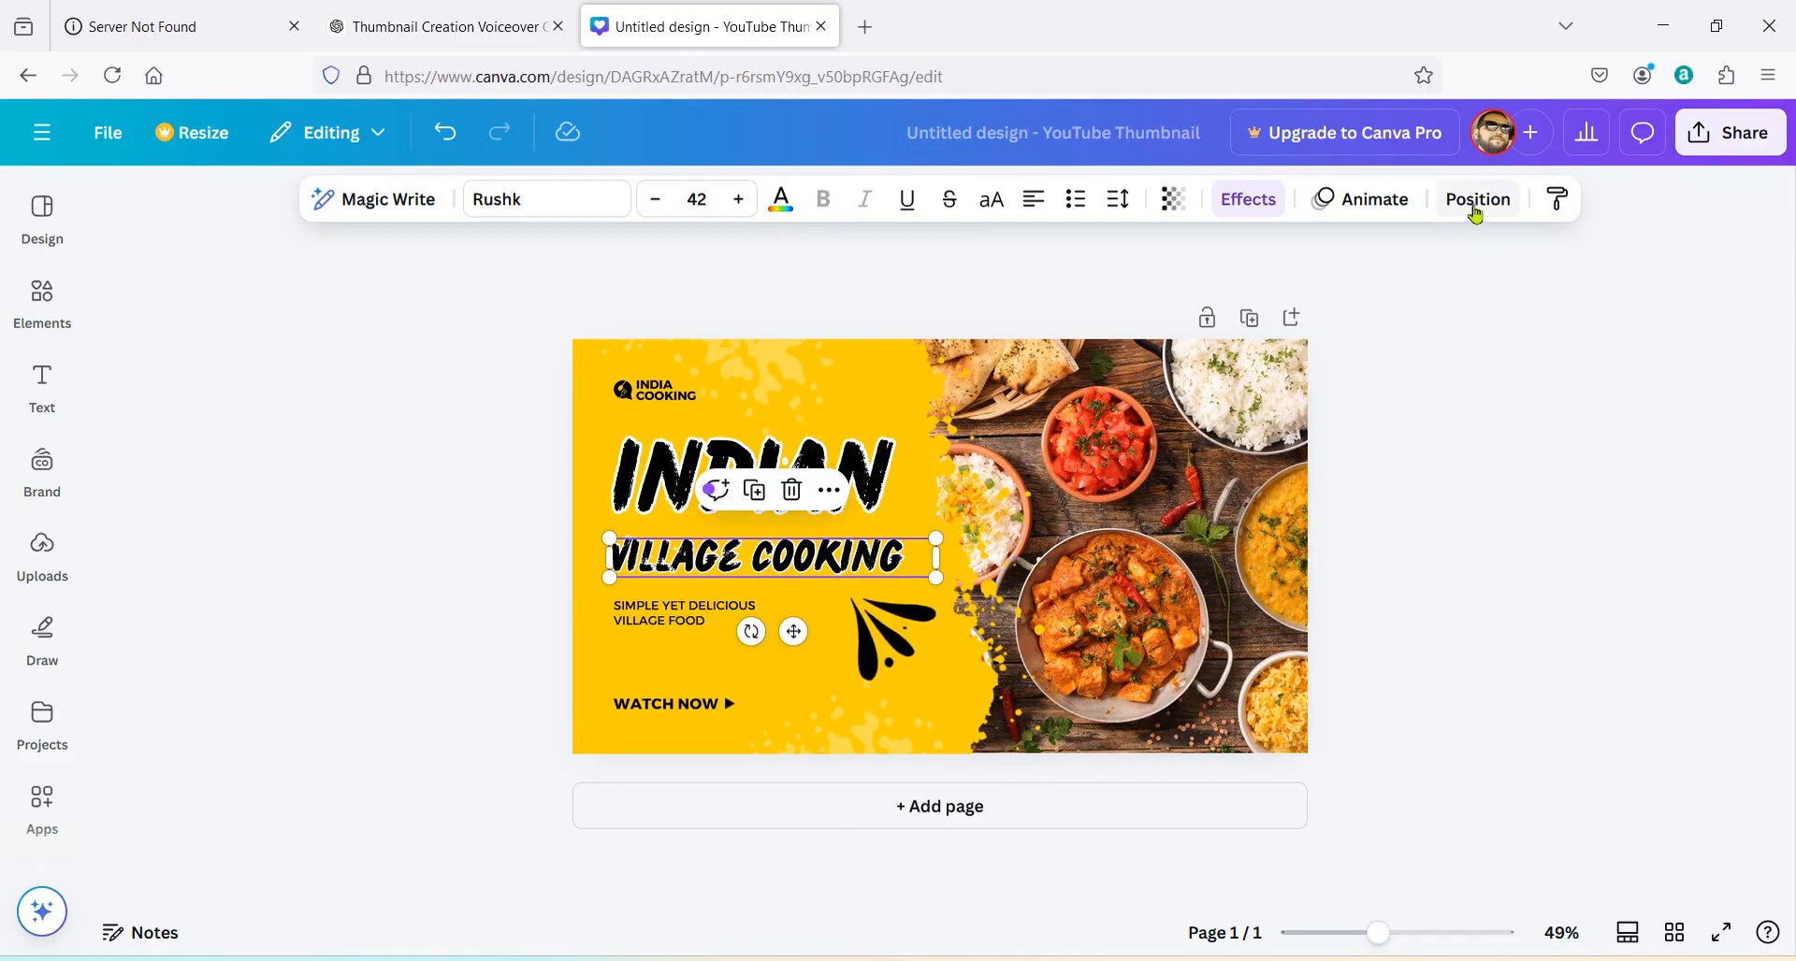
Step: Apply the basic Pan animation to the Indian food photo
left_click(1385, 213)
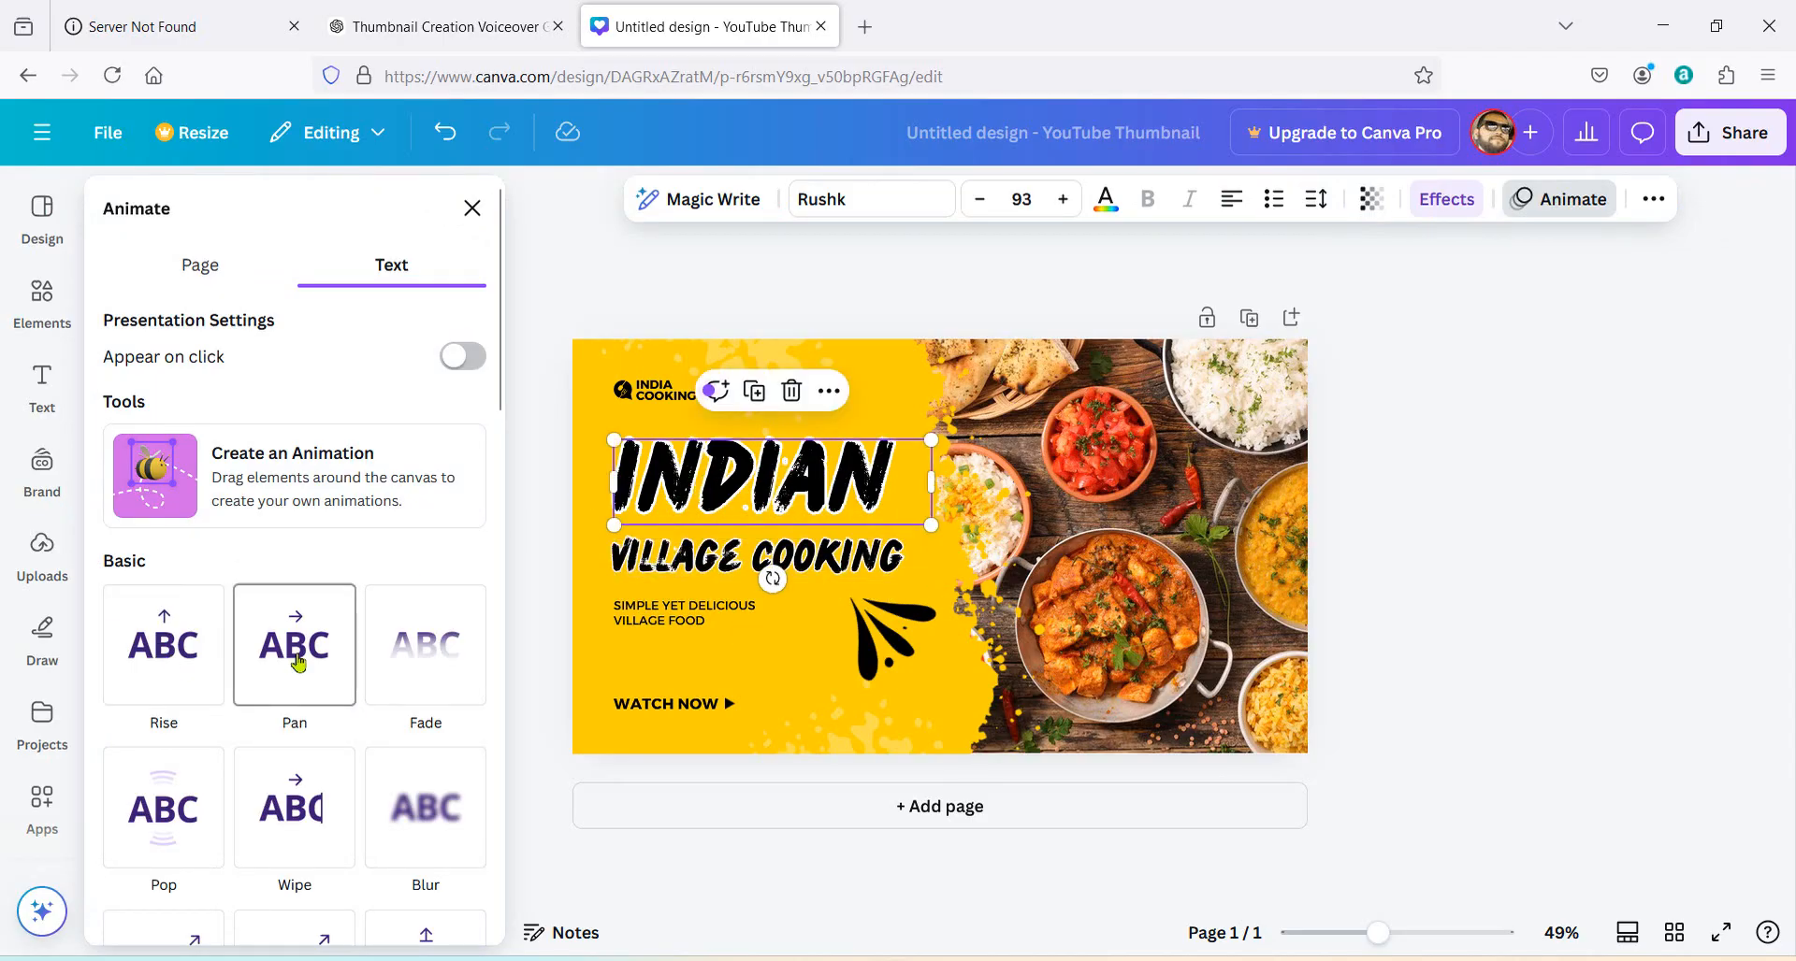
left_click(1125, 514)
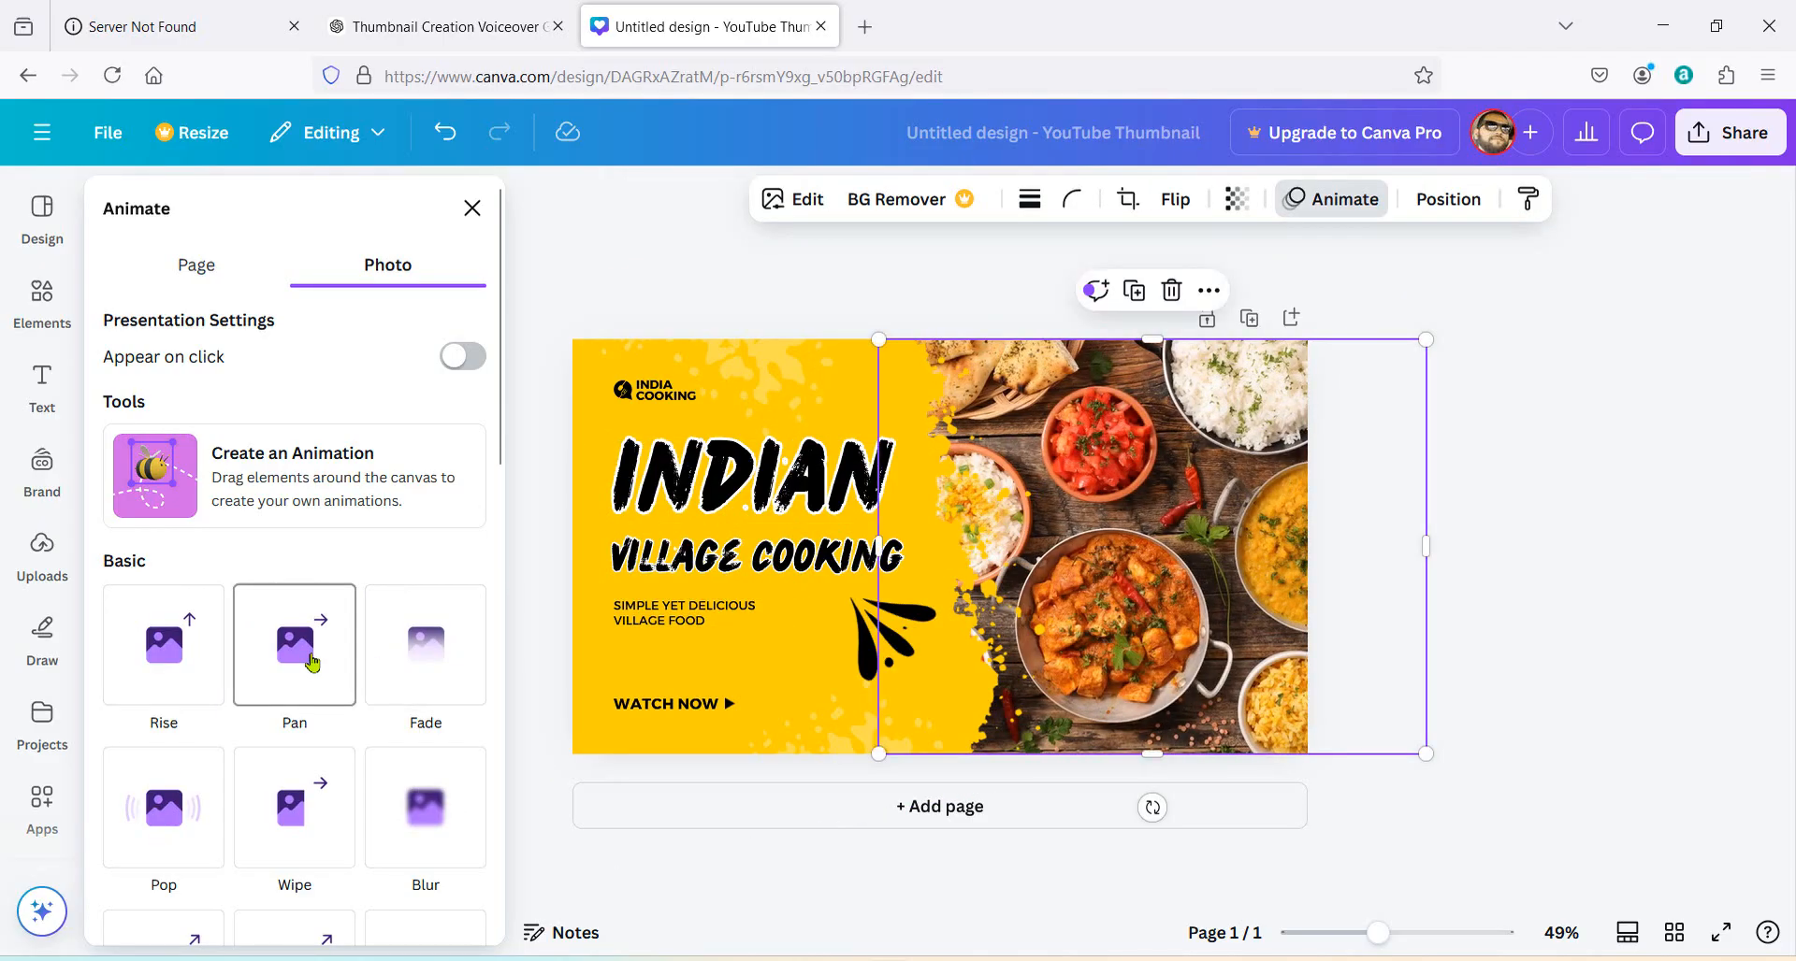
left_click(312, 663)
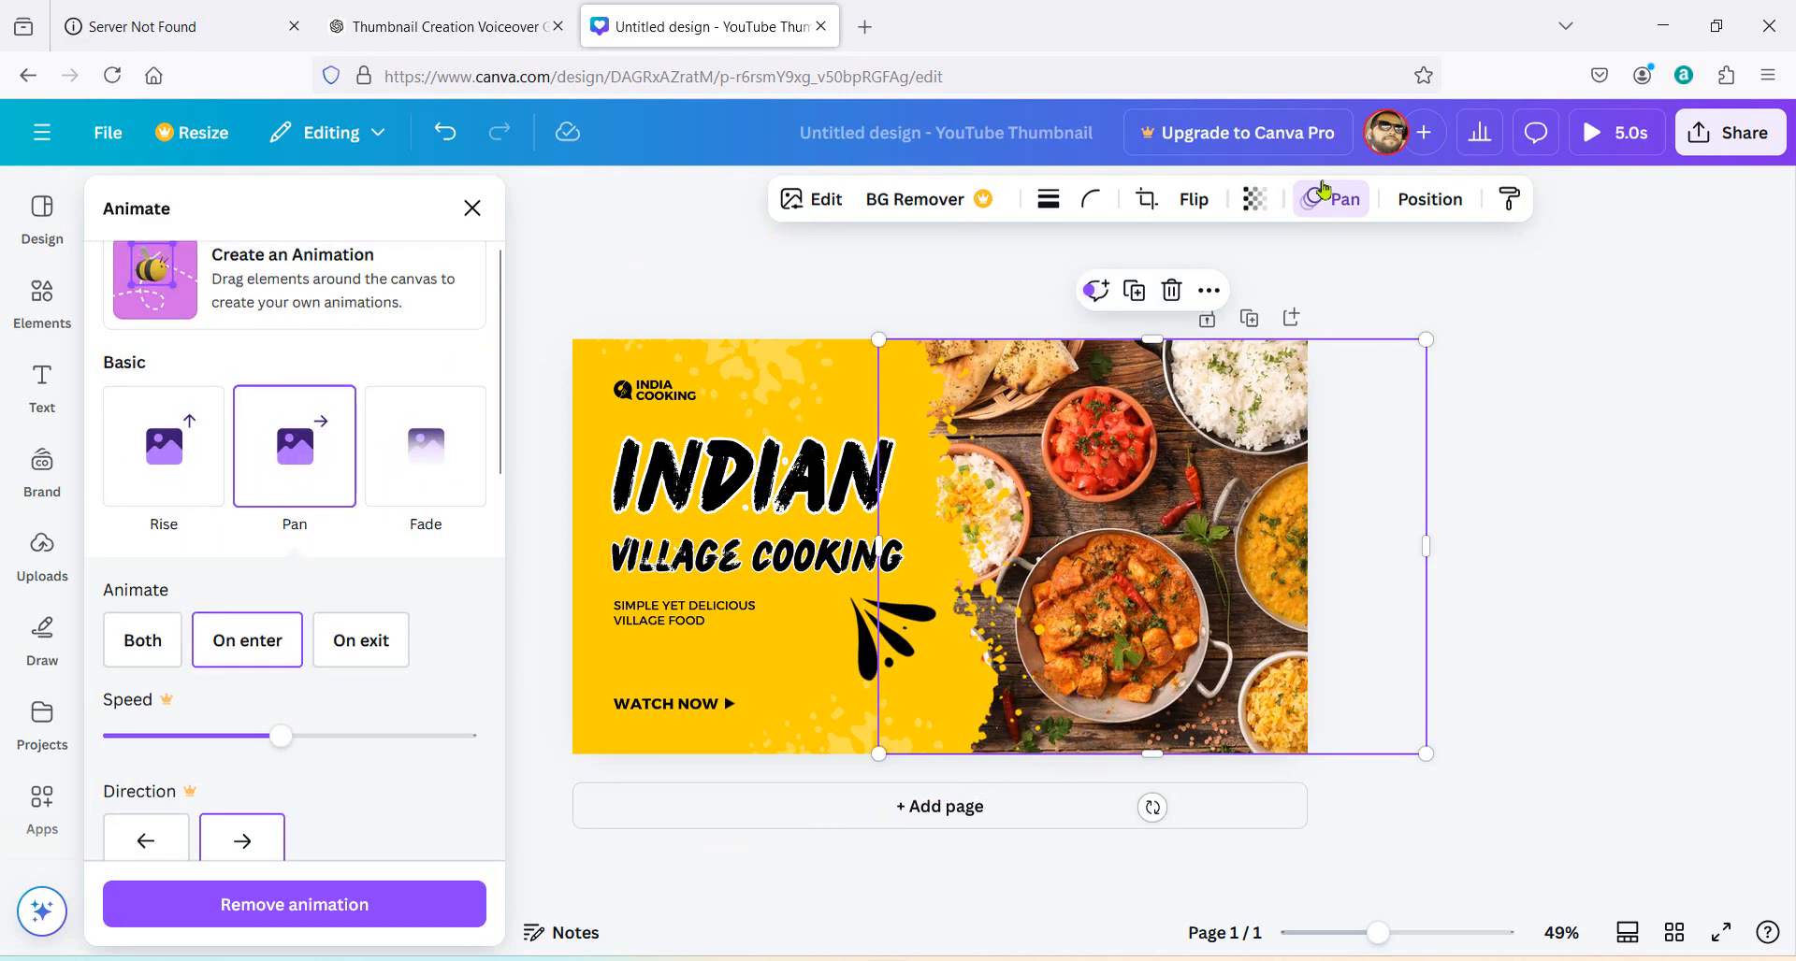
Step: Flip the Indian food photo both horizontally and vertically, and close the animation options
left_click(1204, 206)
left_click(1216, 261)
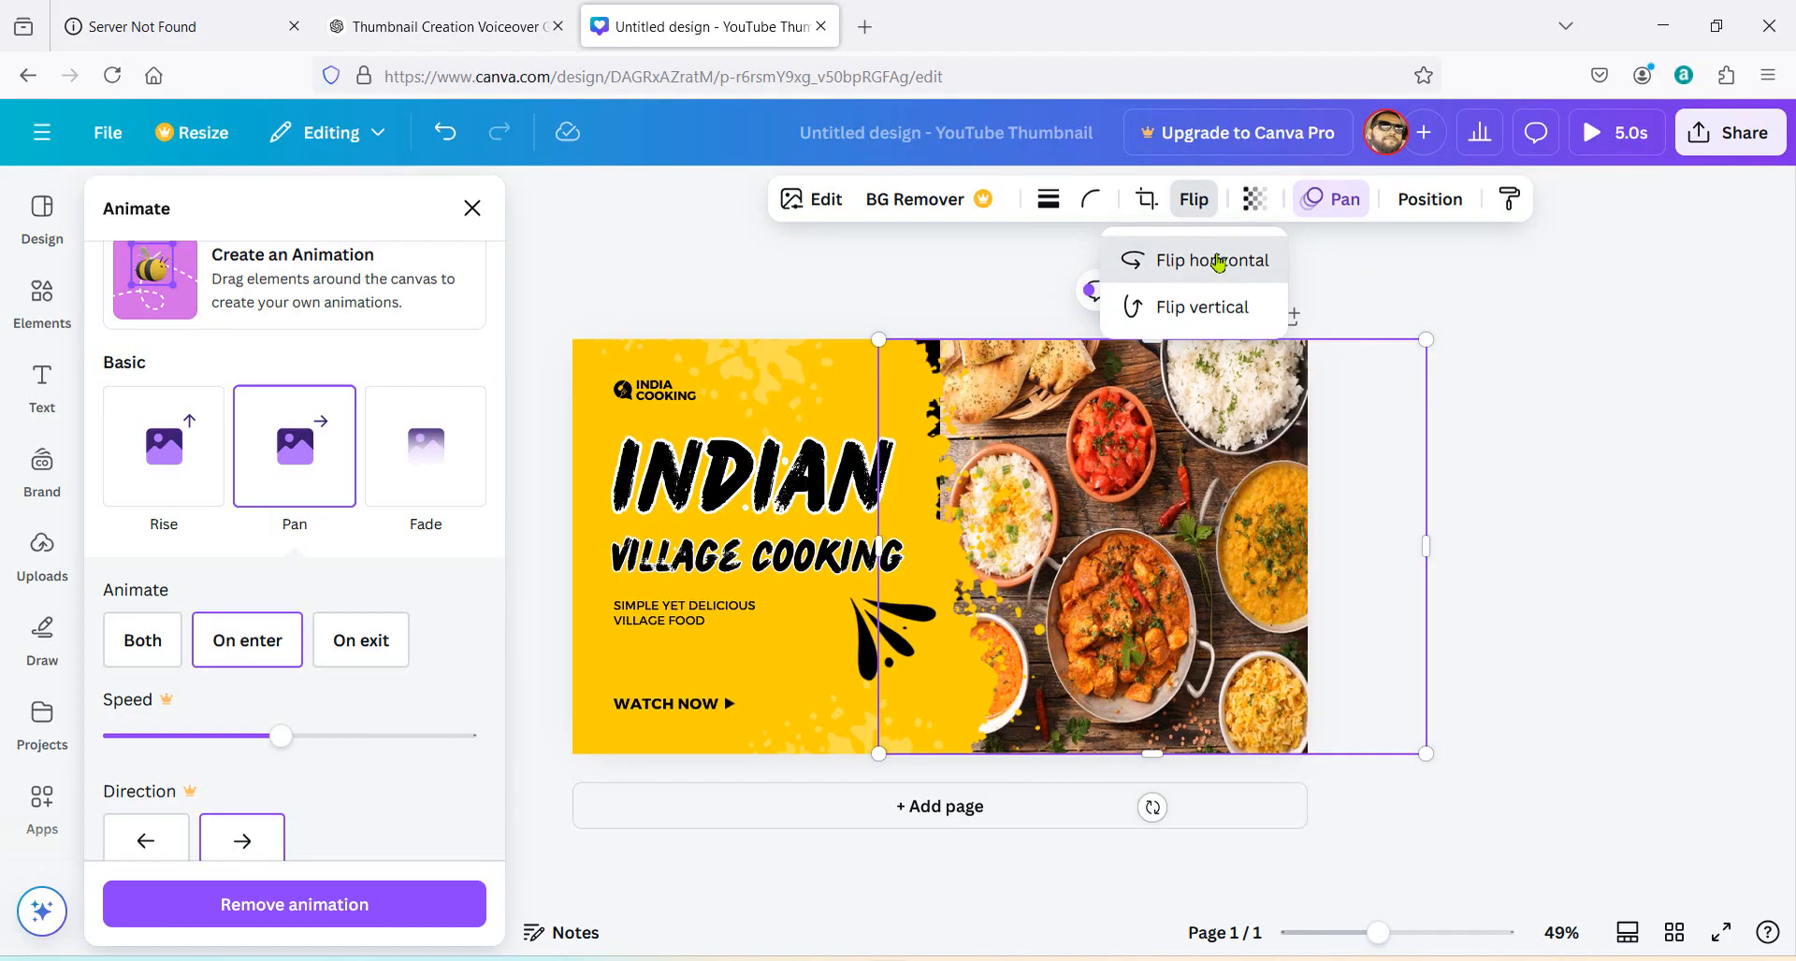
left_click(1222, 305)
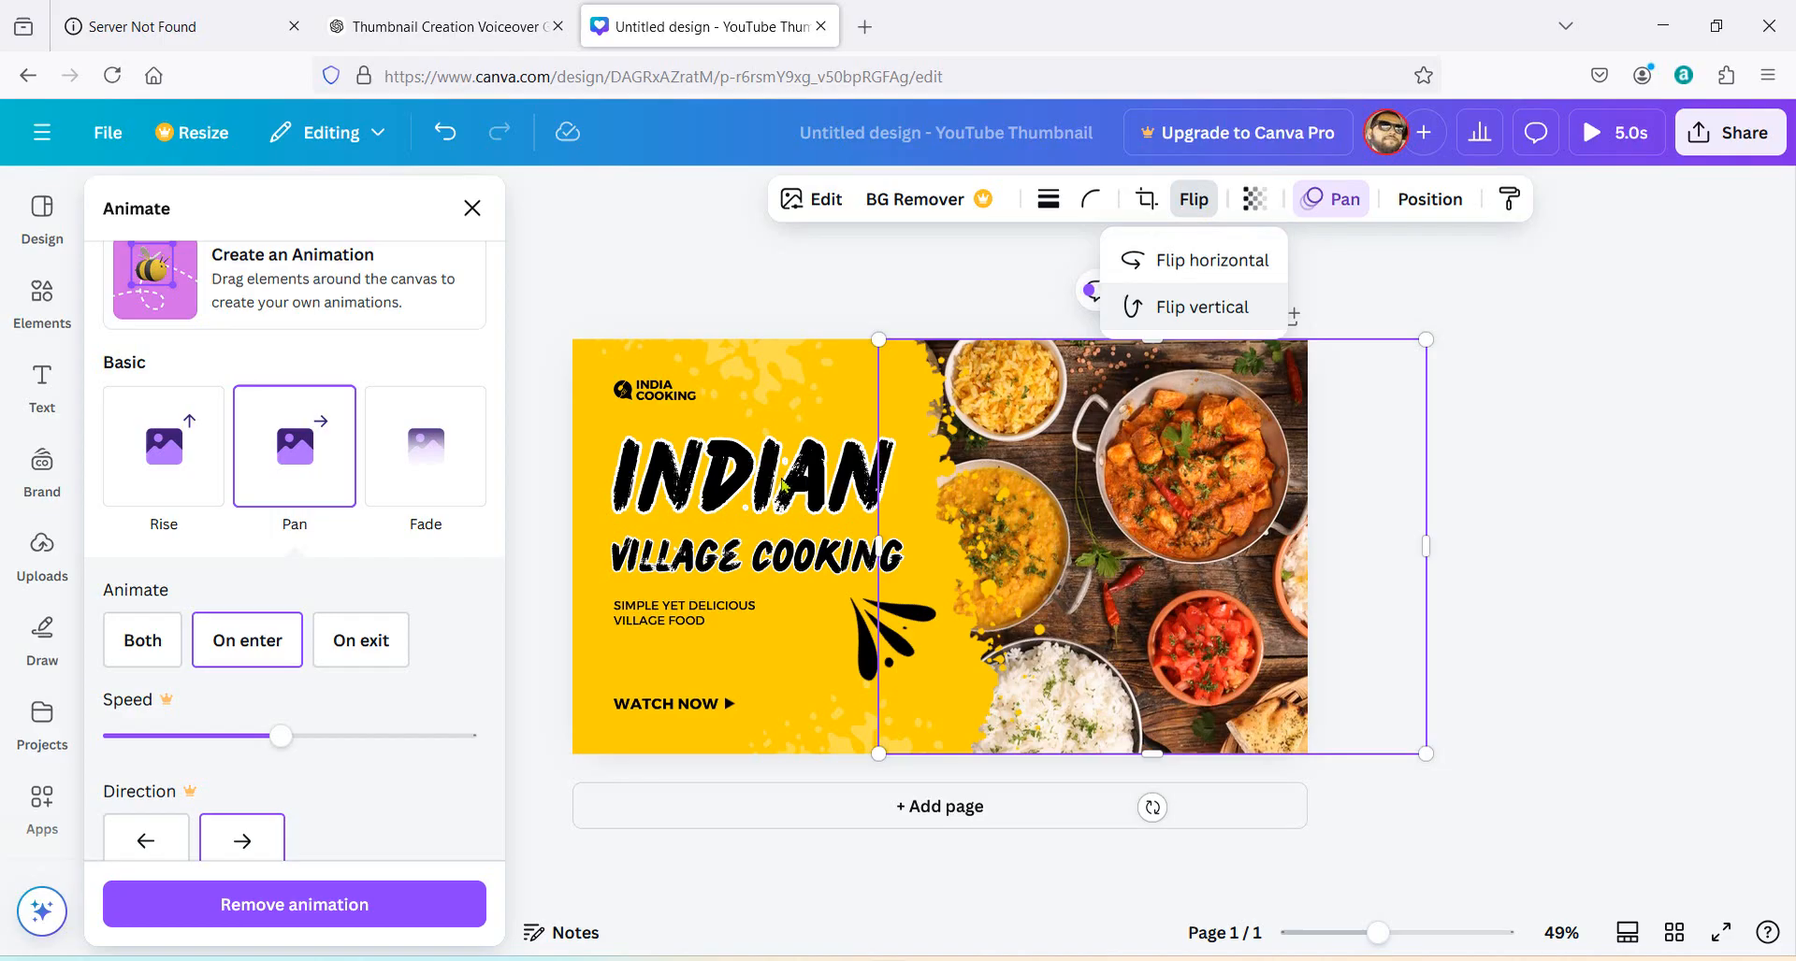
left_click(1685, 499)
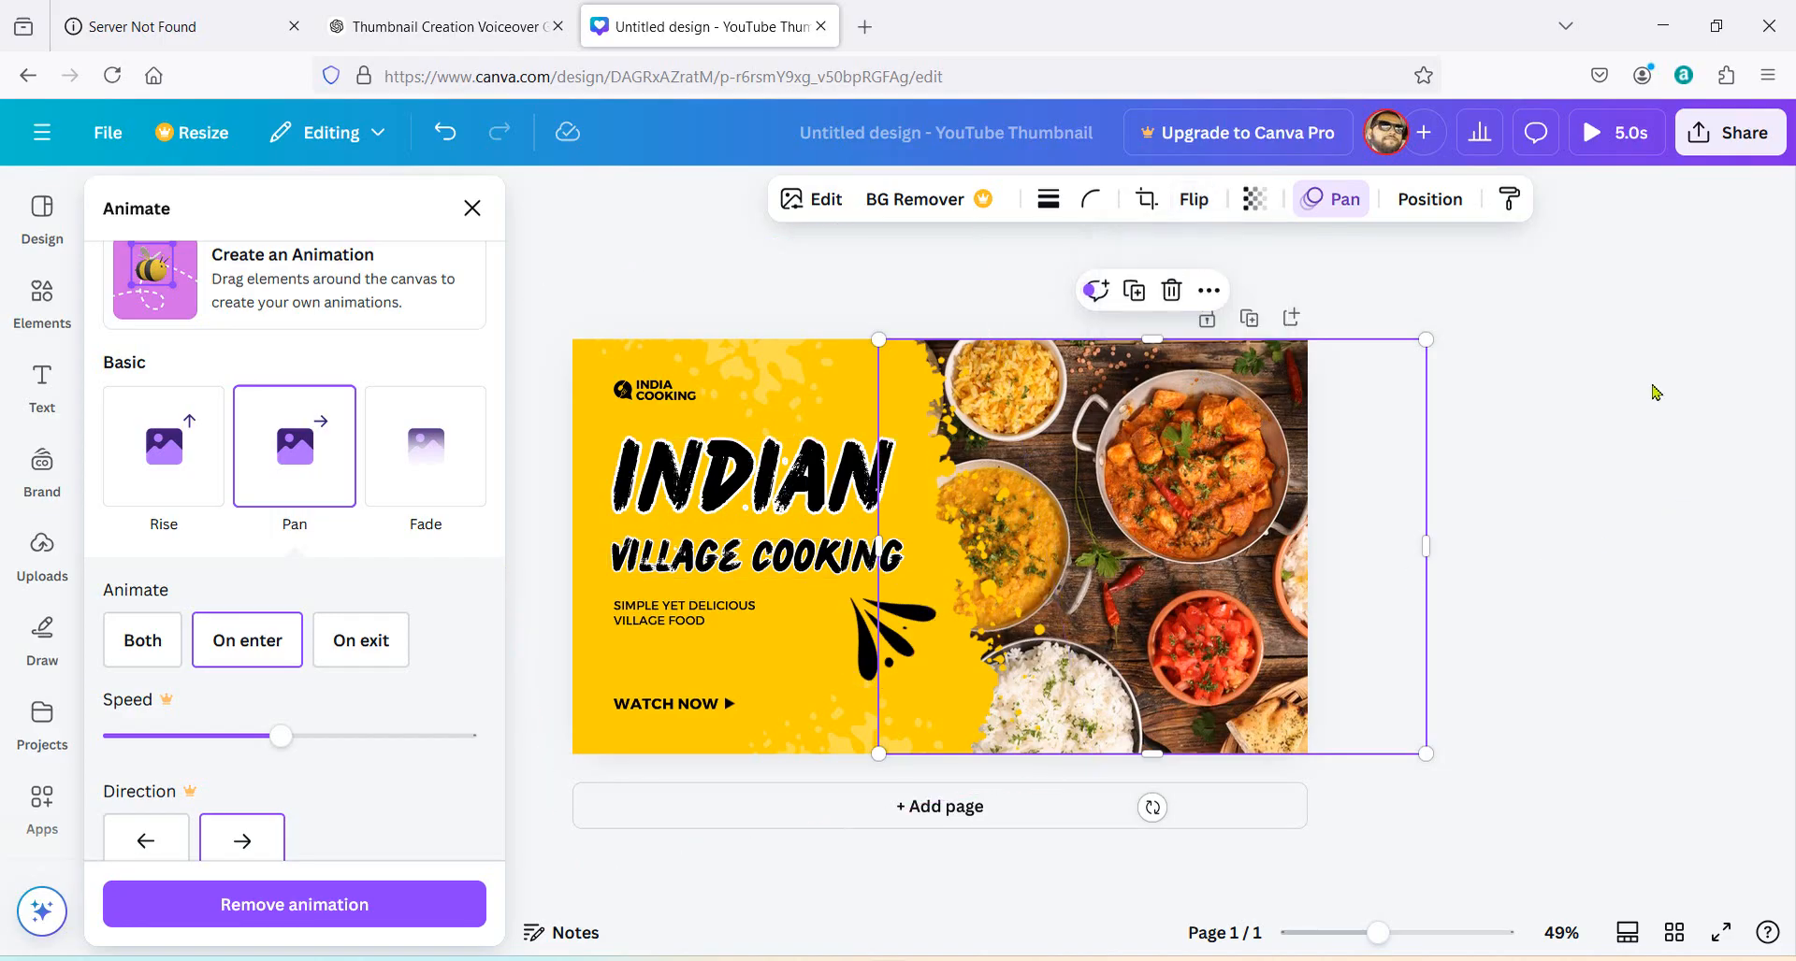
left_click(934, 200)
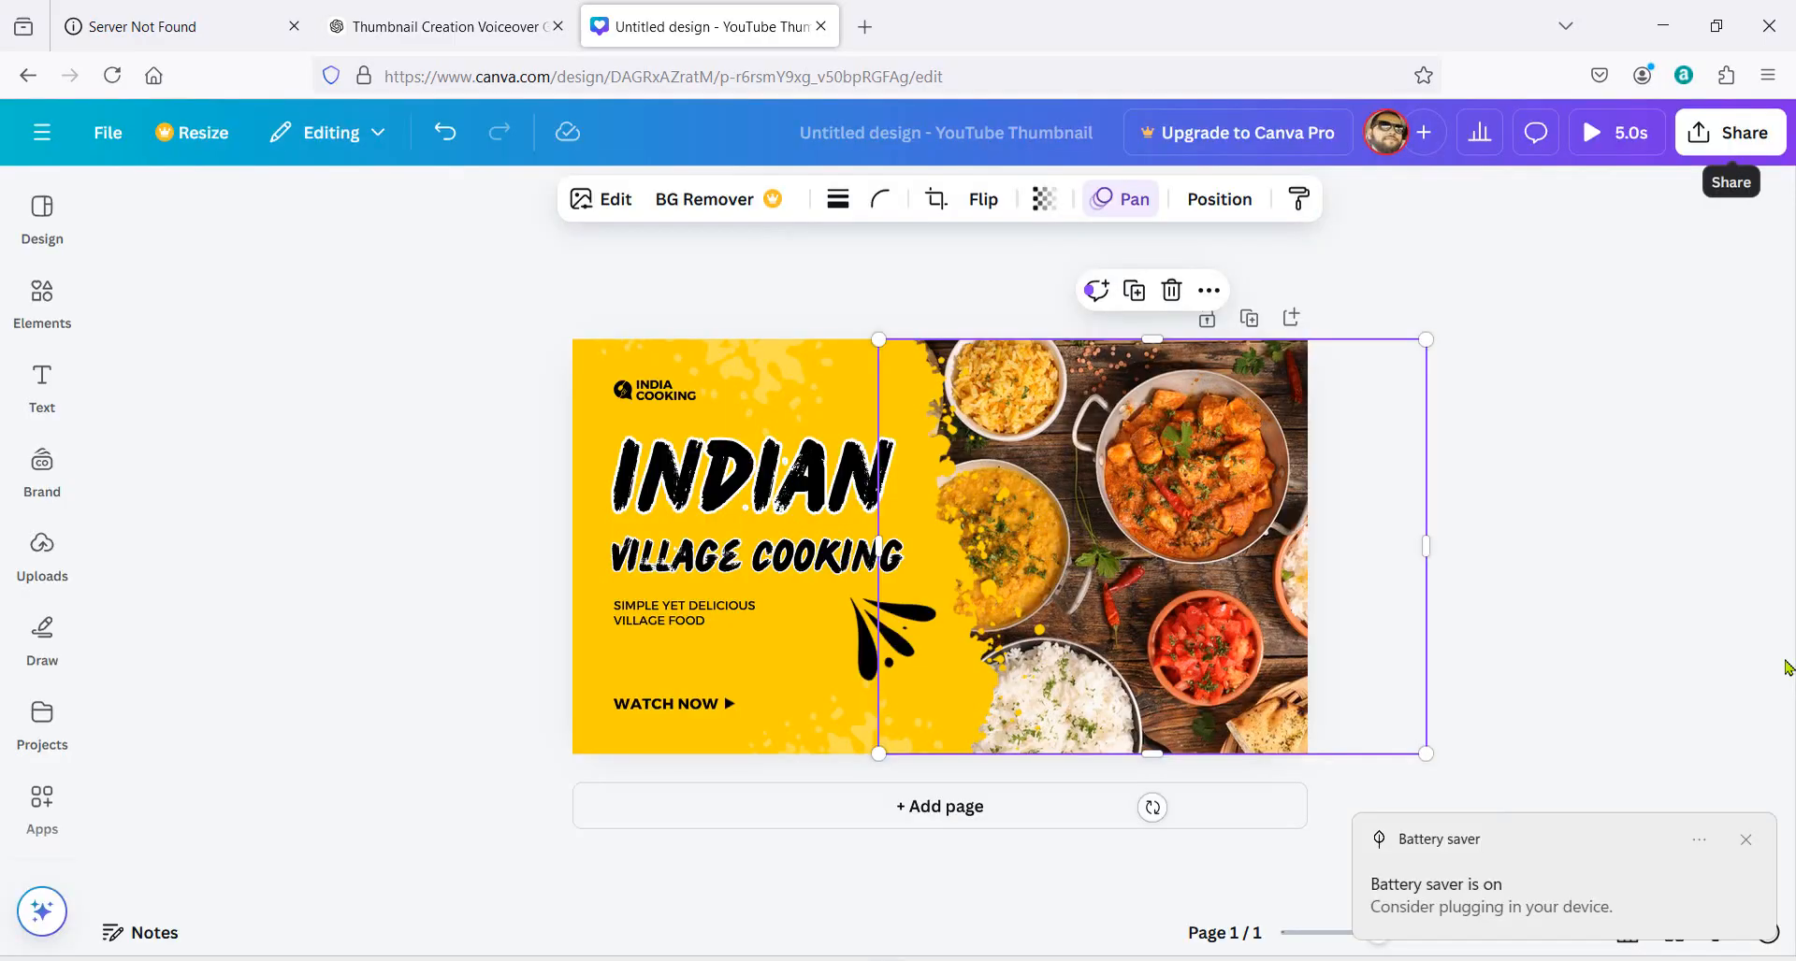
Step: Dismiss the battery notification and download the thumbnail design as a PNG file
left_click(1746, 838)
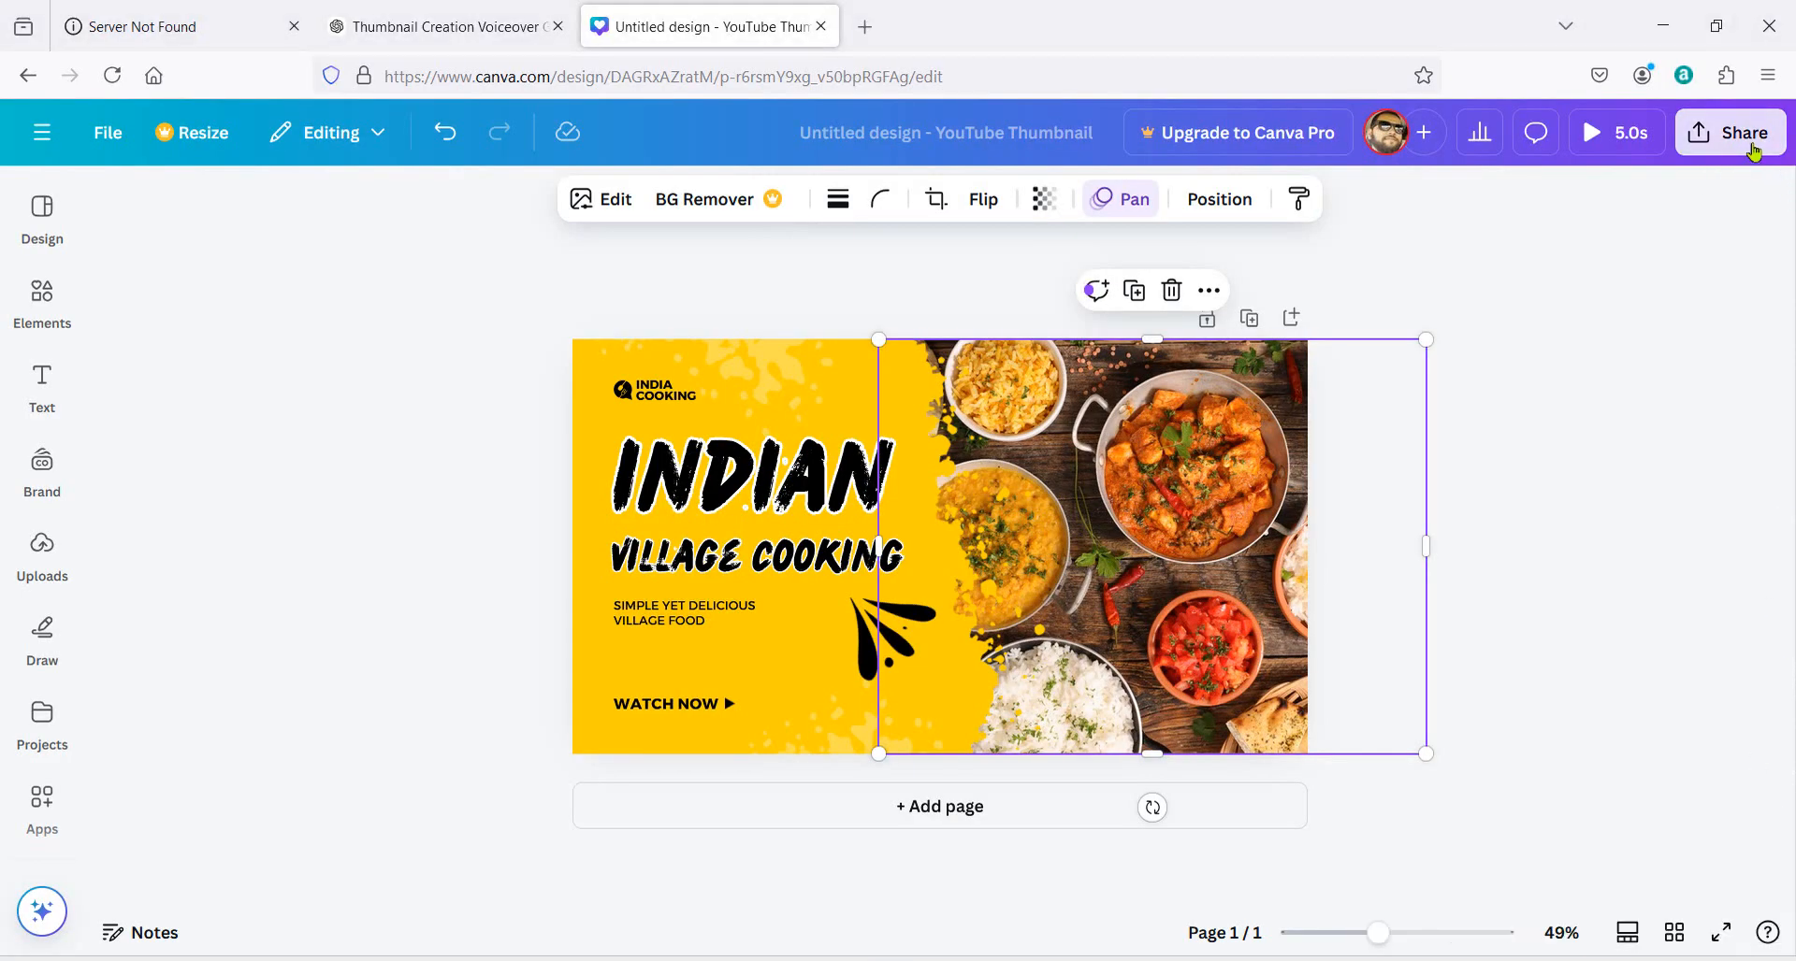
left_click(1754, 152)
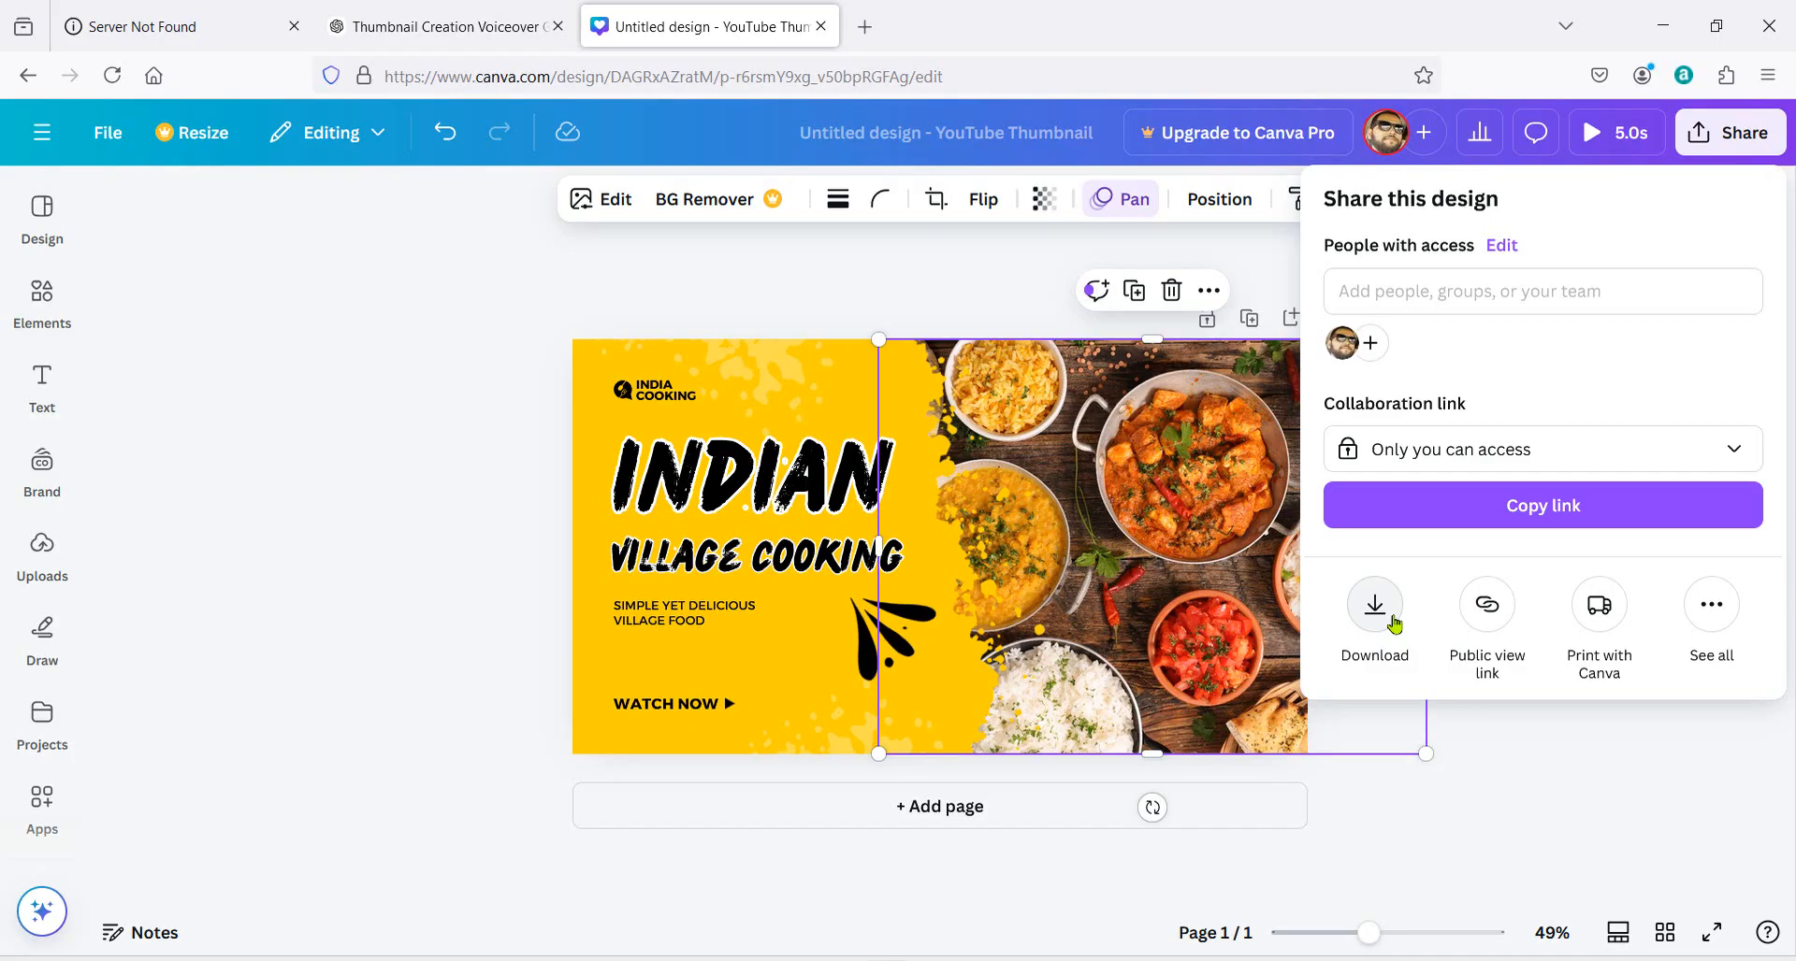
left_click(1375, 605)
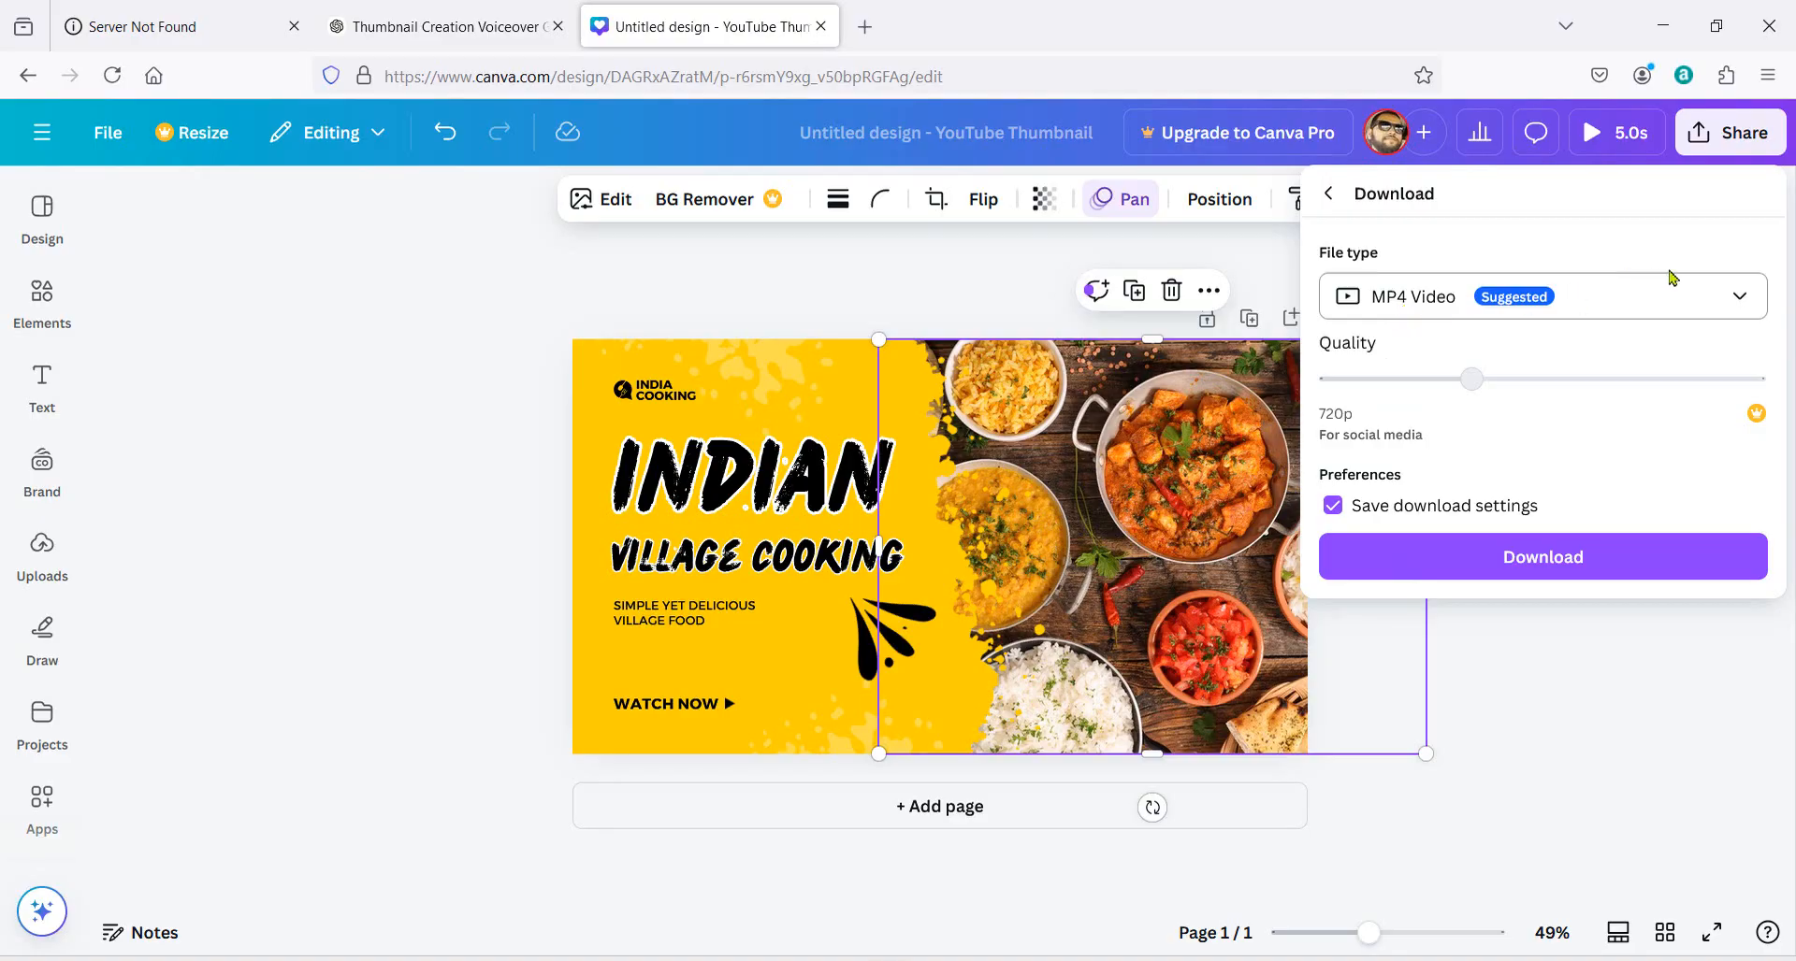
left_click(1740, 301)
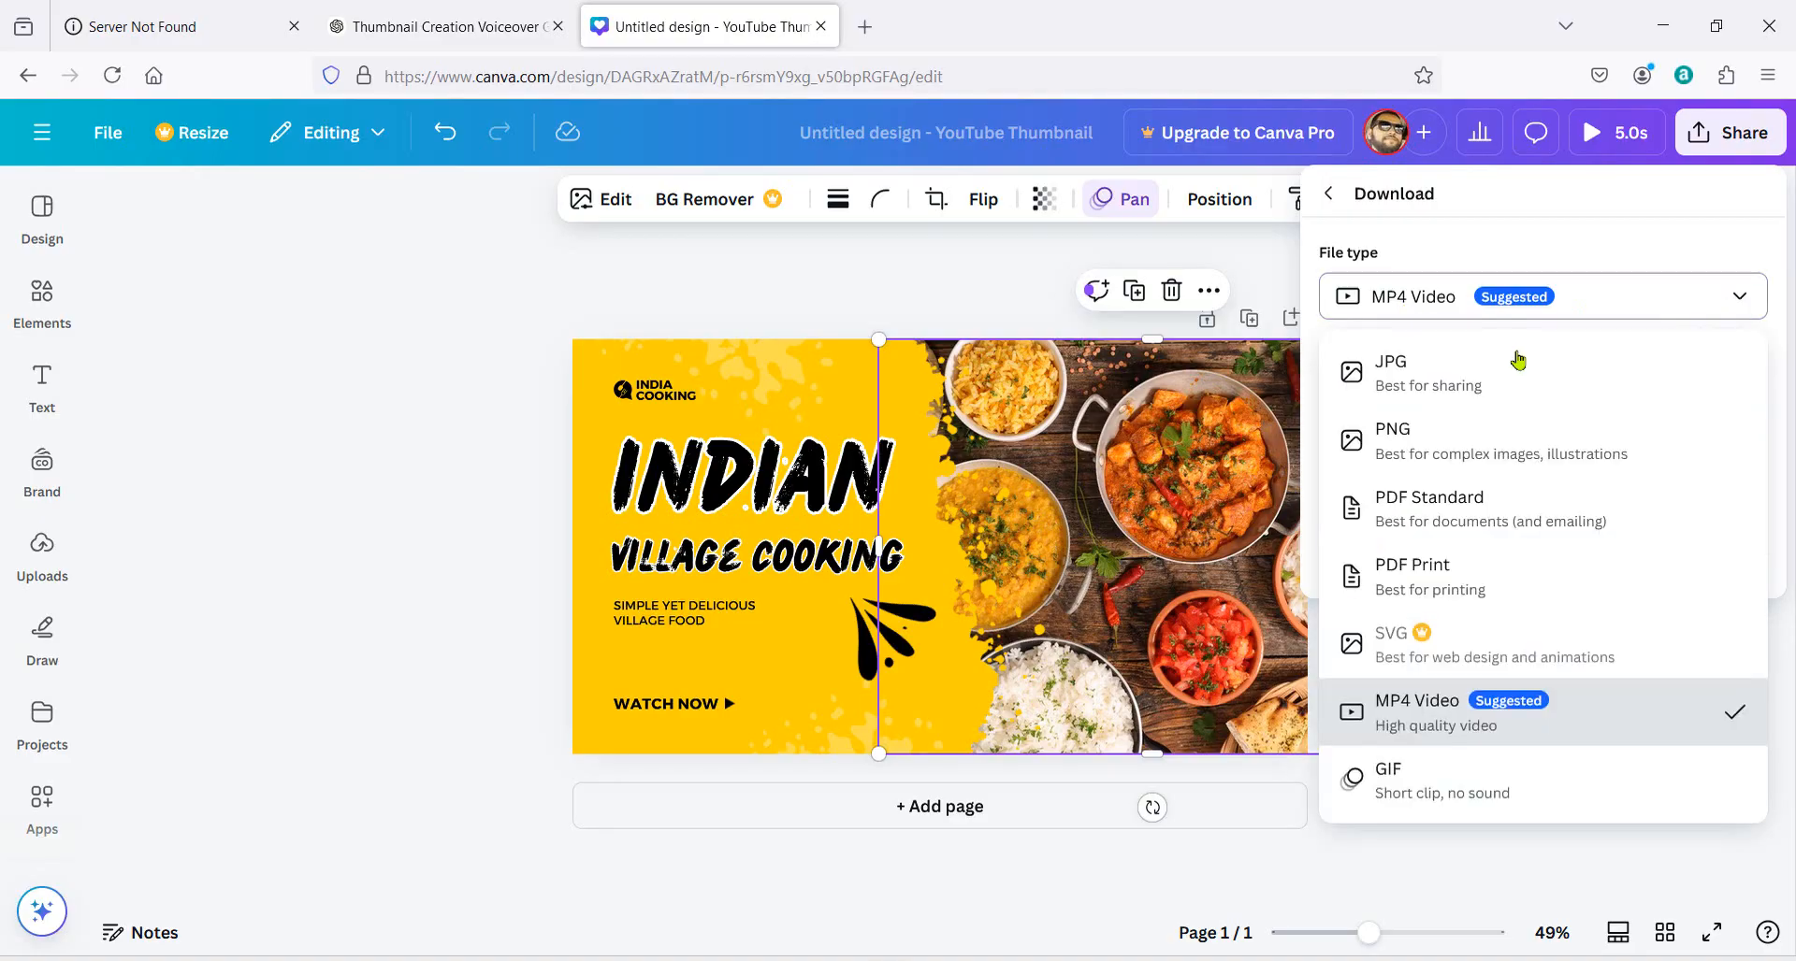
left_click(1488, 430)
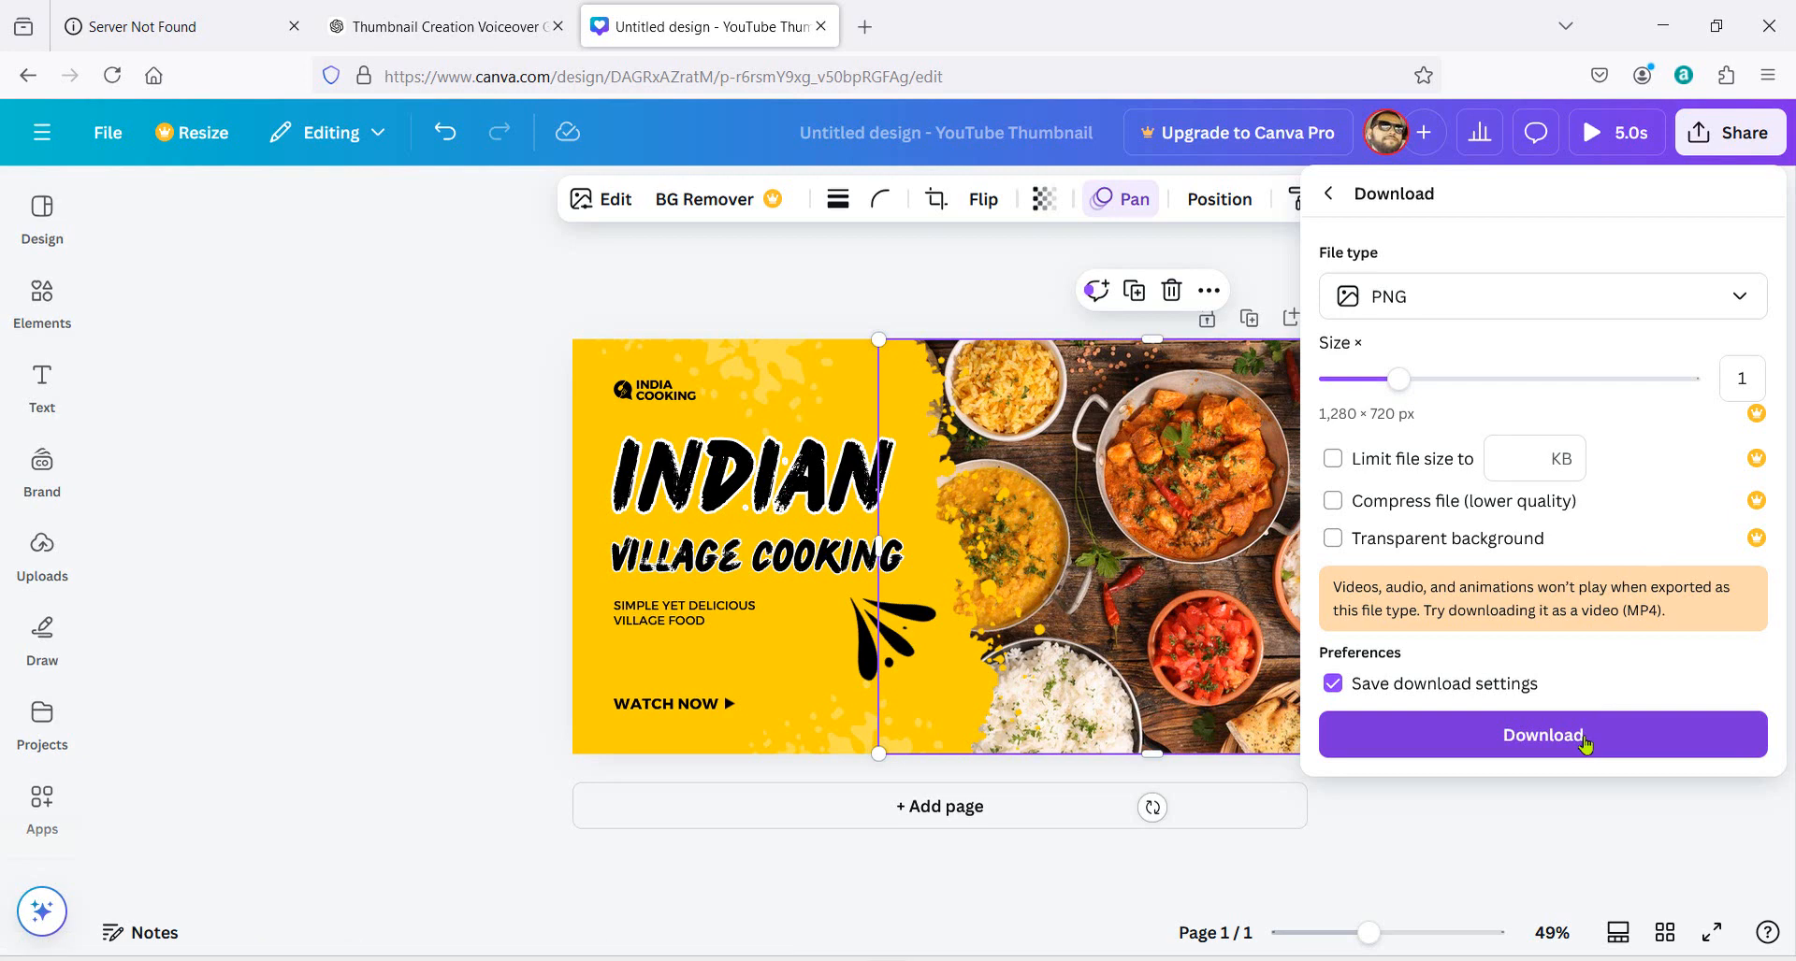
left_click(1585, 741)
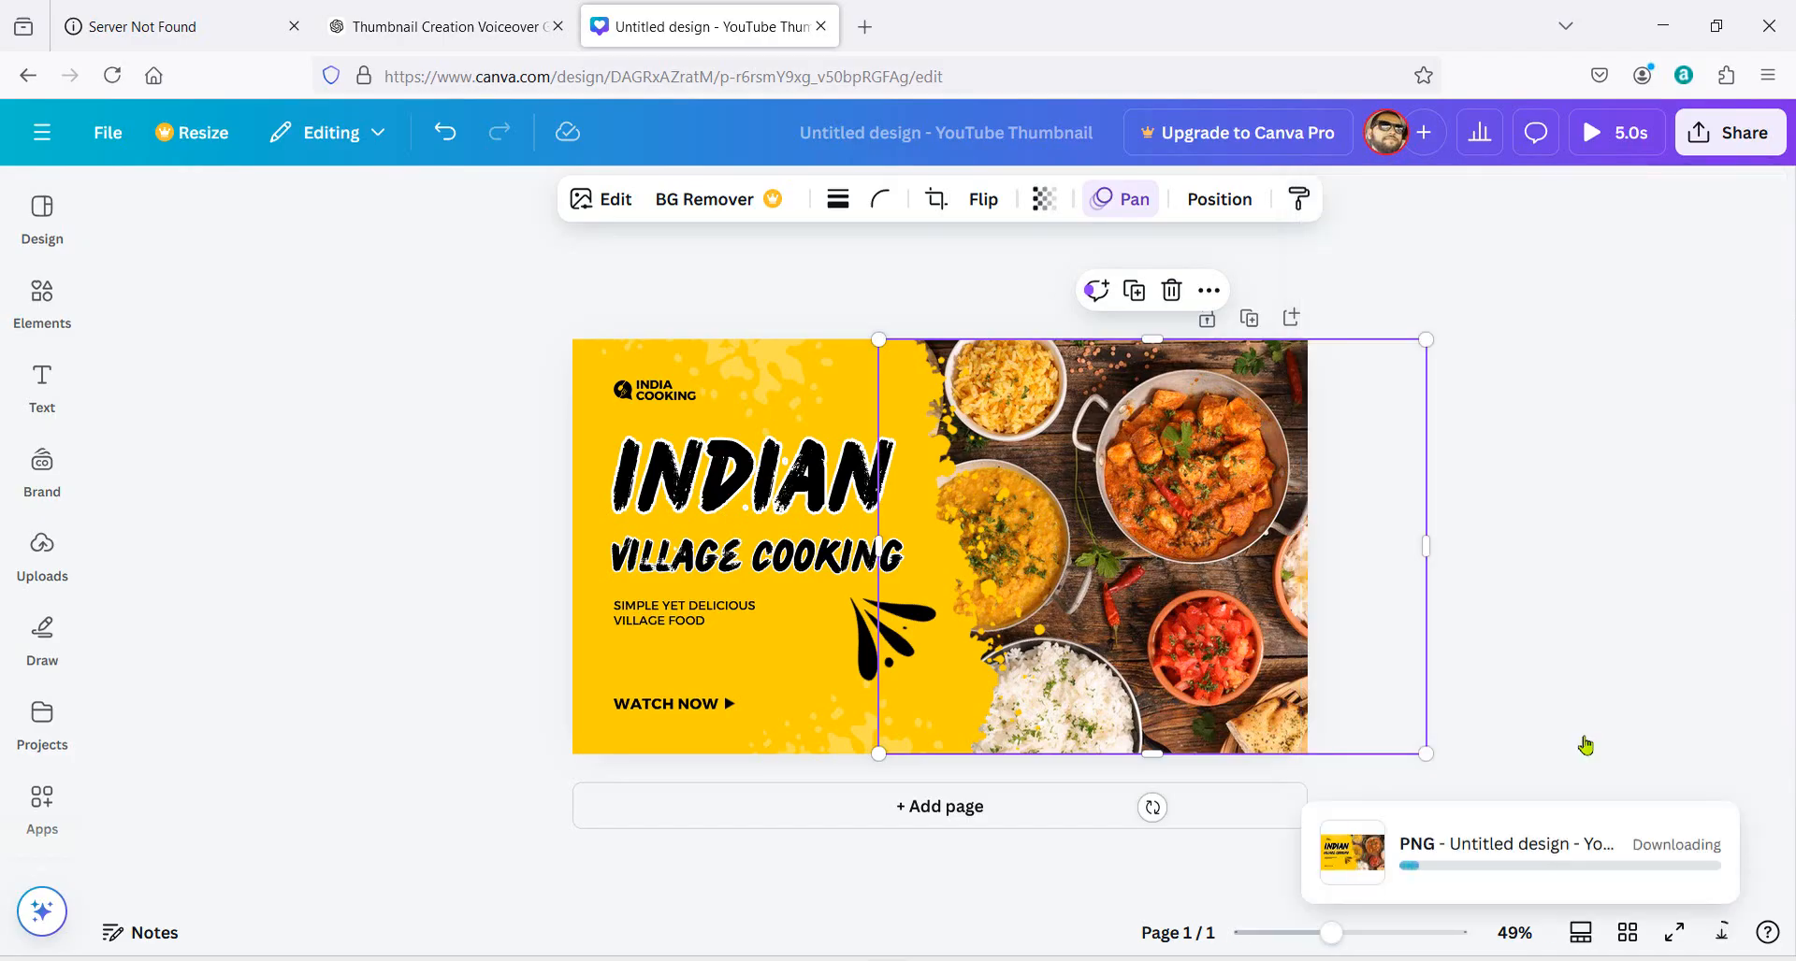